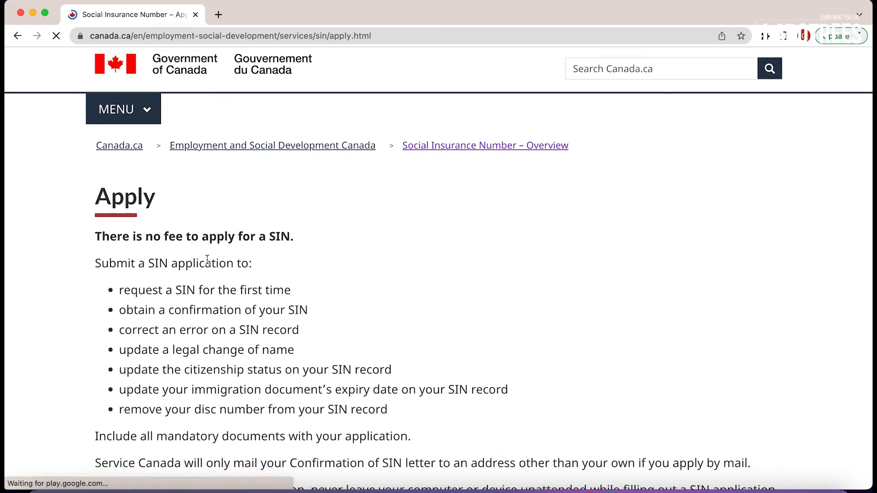
Answer the SIN questionnaire: applying for yourself, as a temporary resident, online.
scroll(207, 260, down, 5)
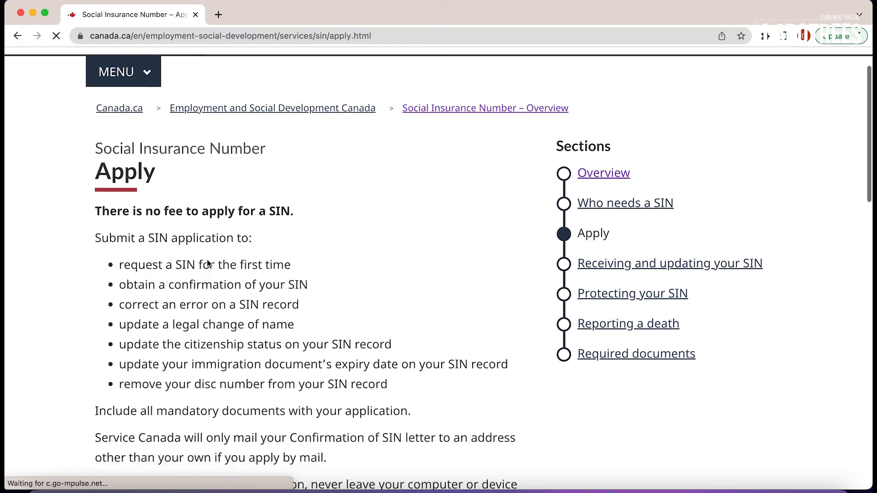
scroll(207, 260, down, 20)
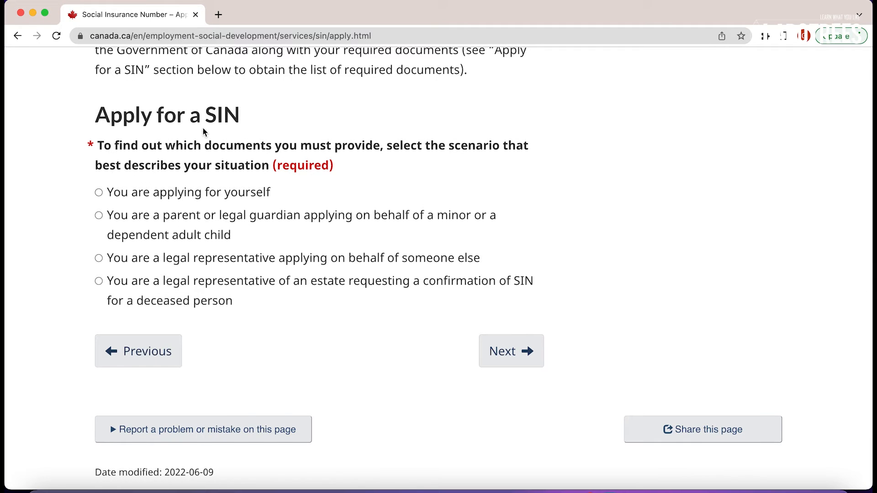
click(133, 198)
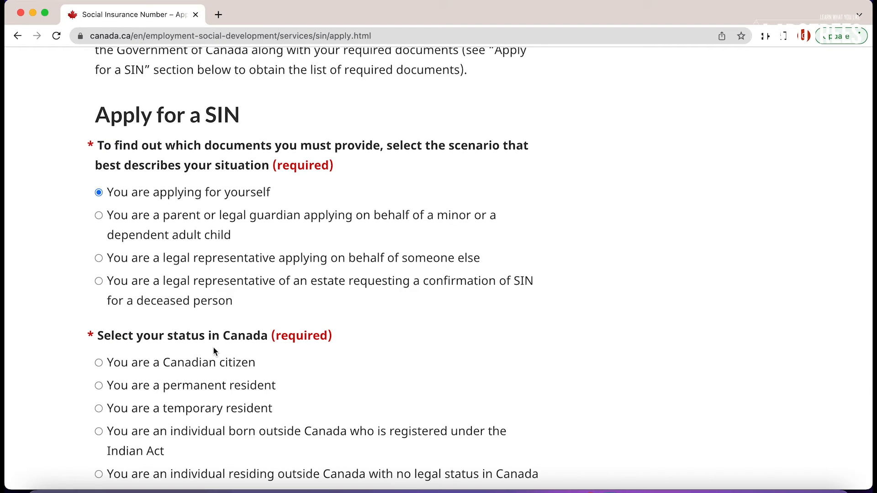
scroll(214, 349, down, 3)
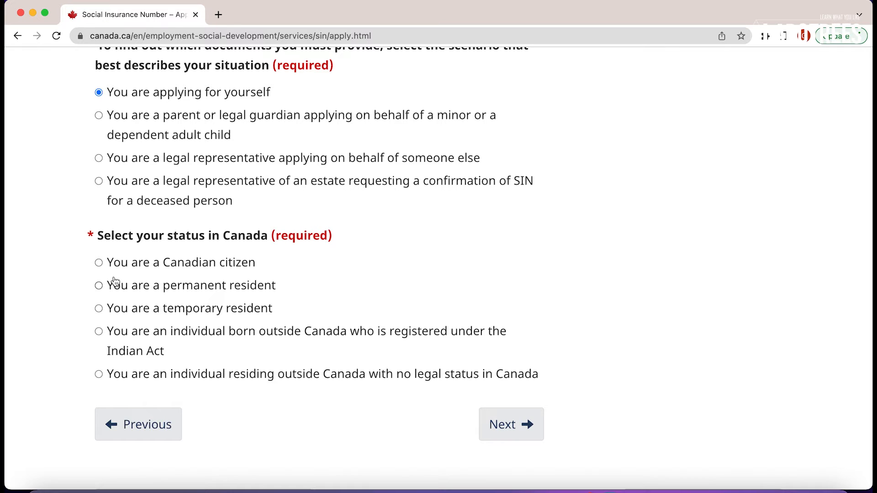
click(100, 309)
scroll(206, 369, down, 5)
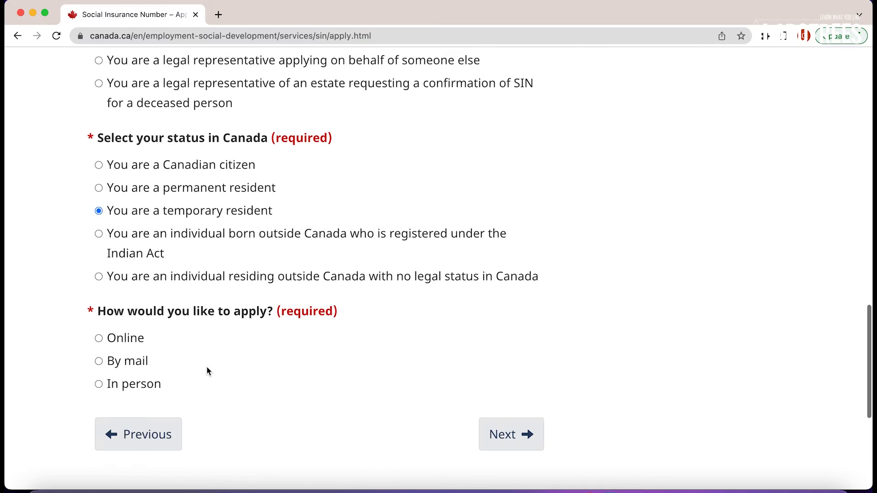
scroll(207, 368, down, 1)
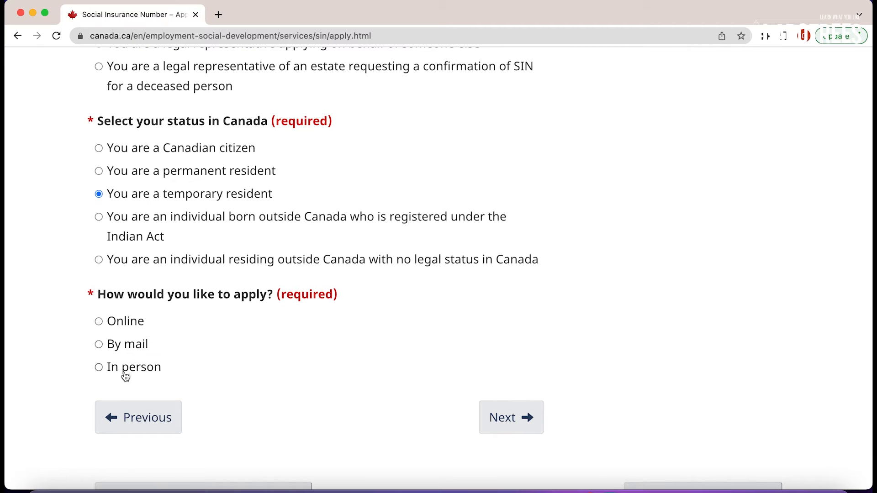
click(130, 321)
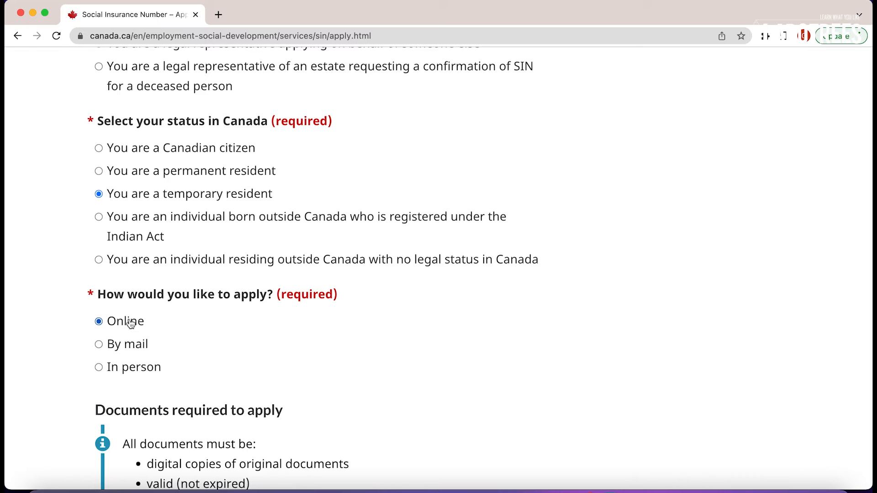
Read the required documents, highlighting the work permit, study permit, visitor record and diplomatic ID lines.
scroll(201, 344, down, 6)
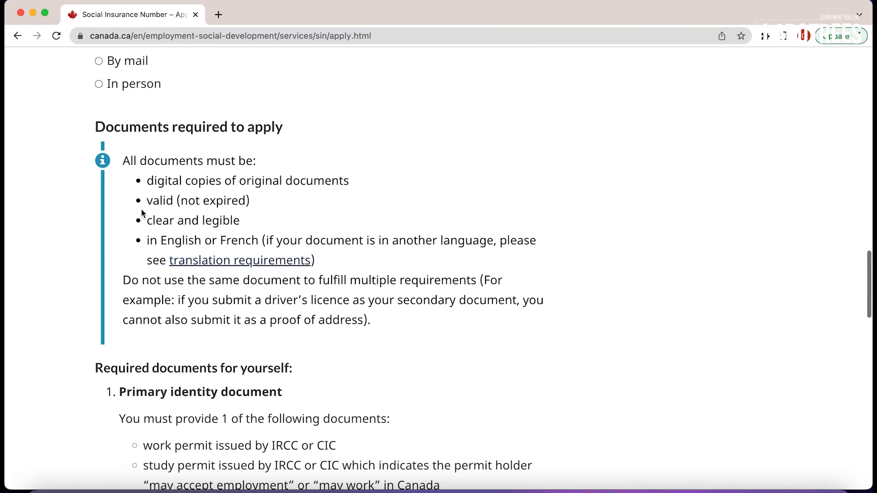
scroll(222, 197, down, 5)
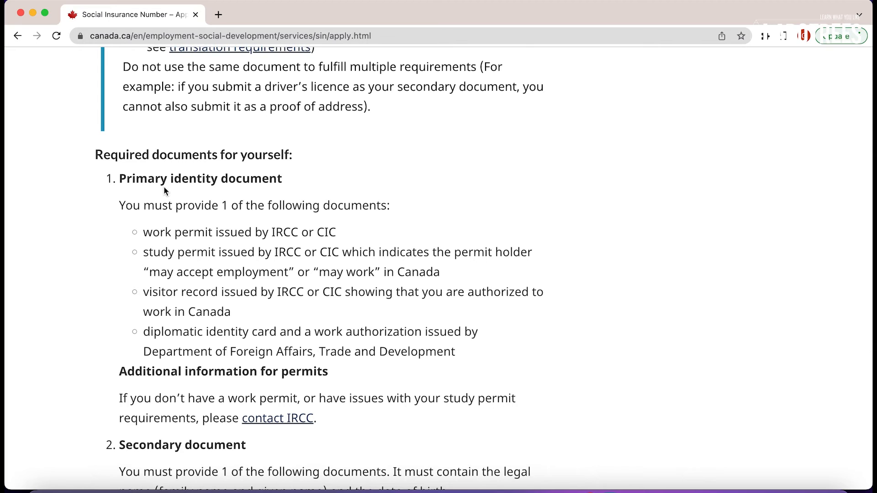
scroll(163, 188, down, 1)
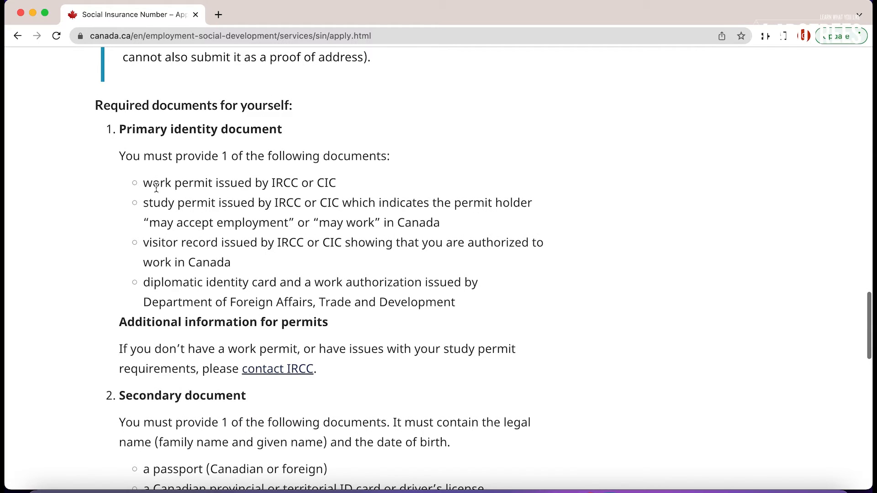
drag(143, 182, 208, 183)
drag(149, 206, 201, 204)
click(196, 254)
drag(144, 244, 228, 245)
click(146, 288)
drag(146, 288, 325, 300)
click(357, 333)
Scroll to the end of the requirements and start the online SIN application.
scroll(357, 333, down, 2)
scroll(358, 333, down, 2)
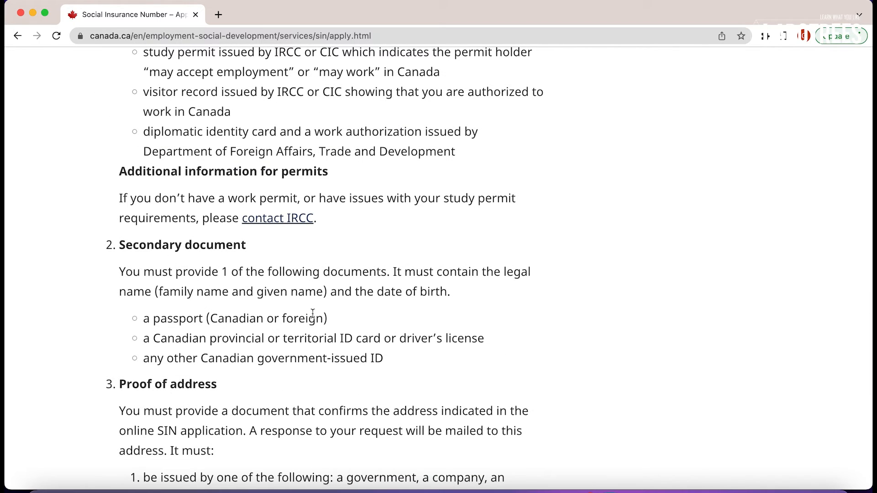
scroll(318, 314, down, 2)
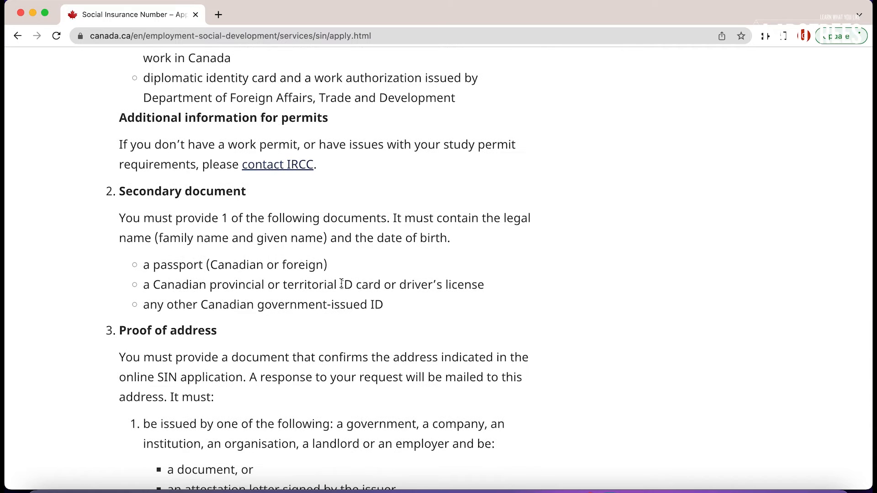
scroll(414, 312, down, 3)
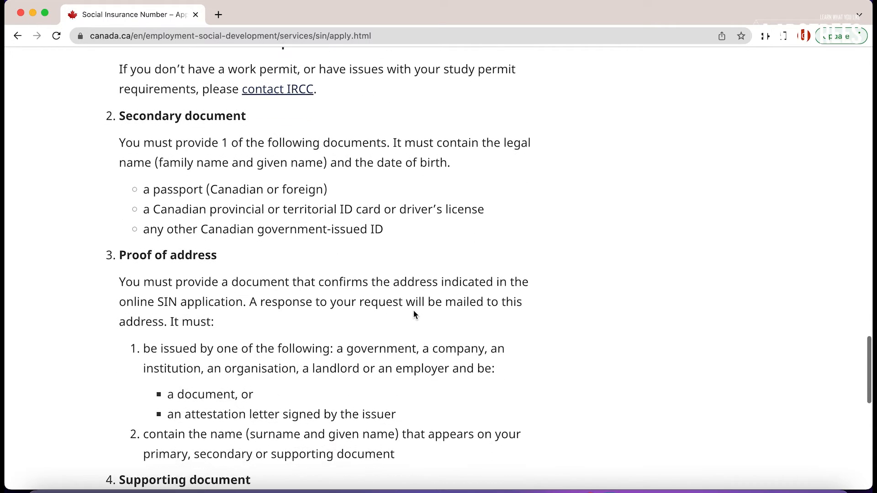
scroll(413, 311, down, 1)
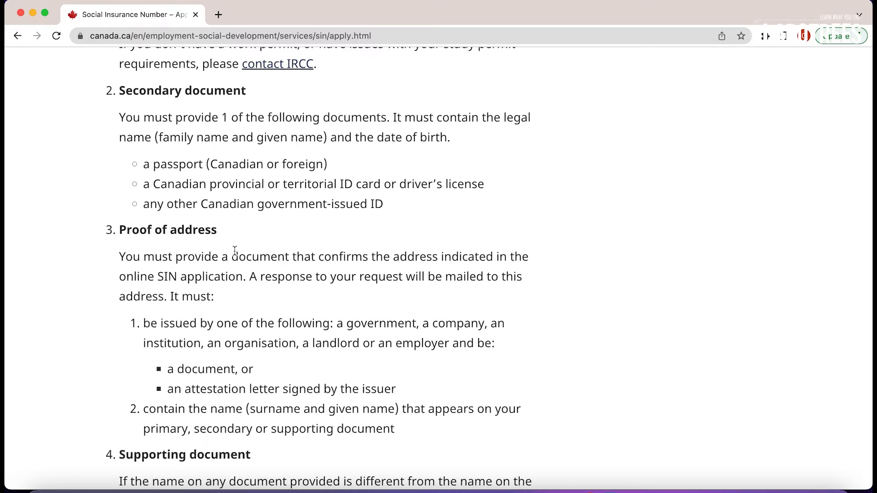
scroll(303, 299, down, 2)
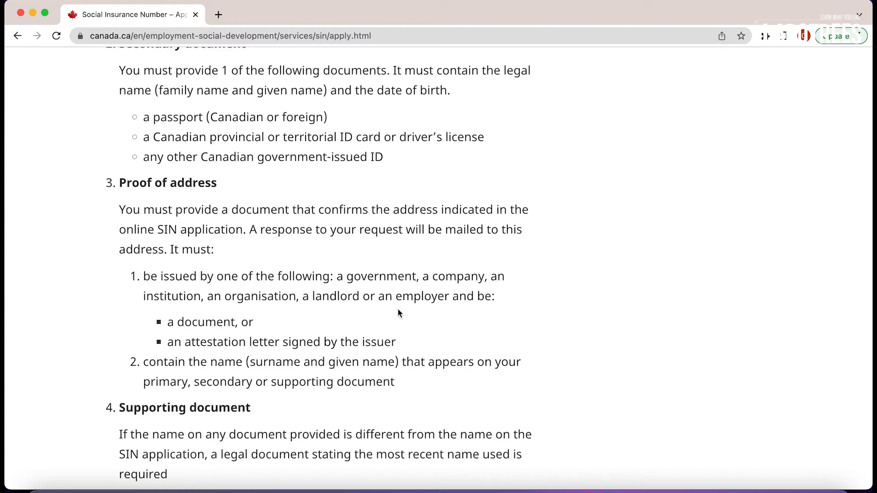
scroll(399, 313, down, 1)
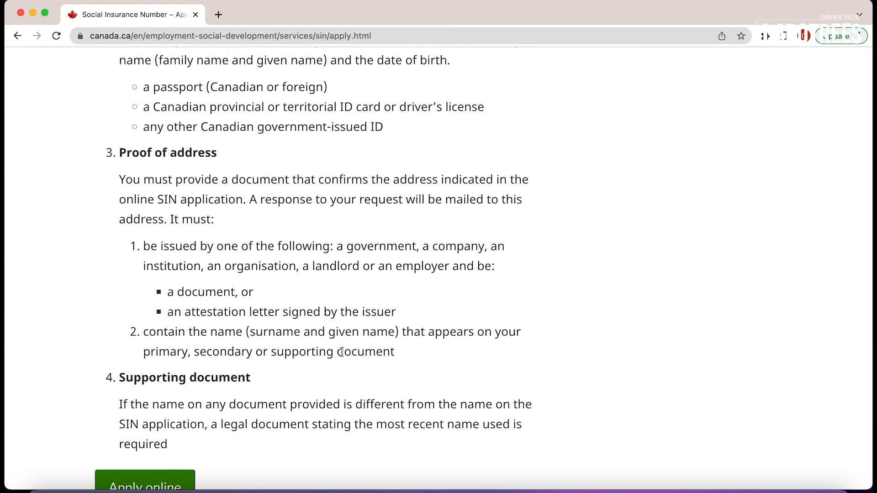
scroll(342, 353, down, 2)
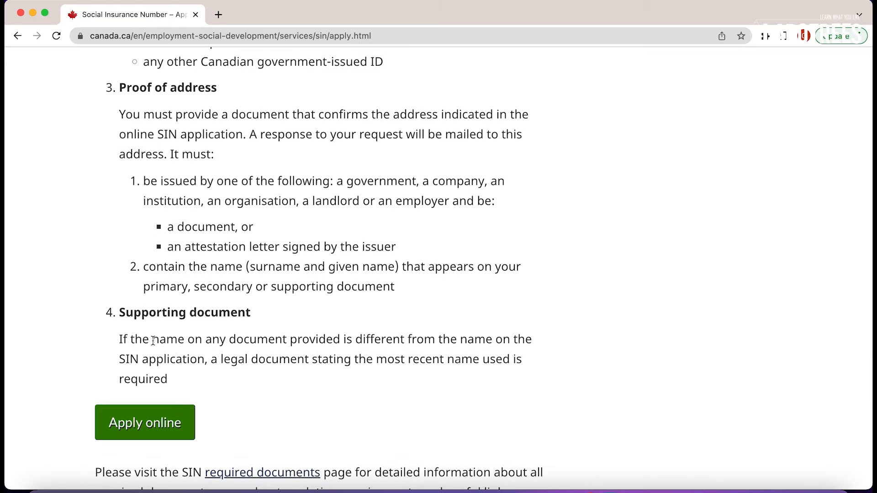
scroll(185, 406, down, 2)
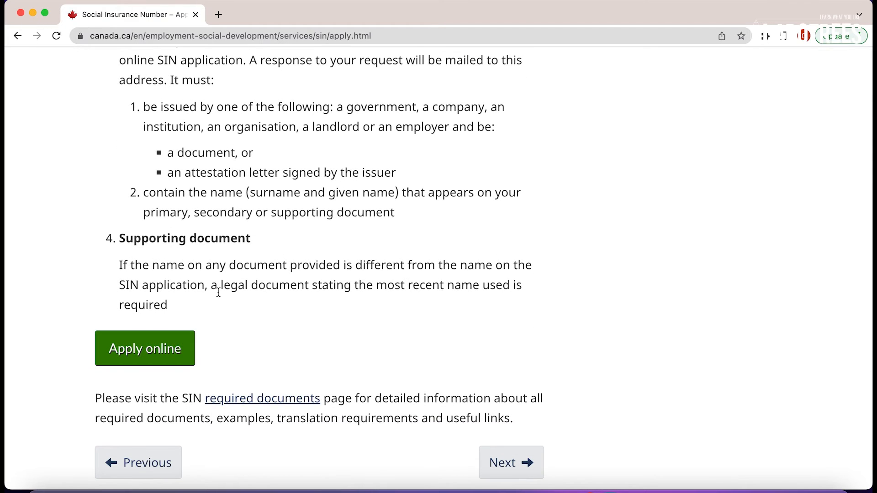
click(169, 349)
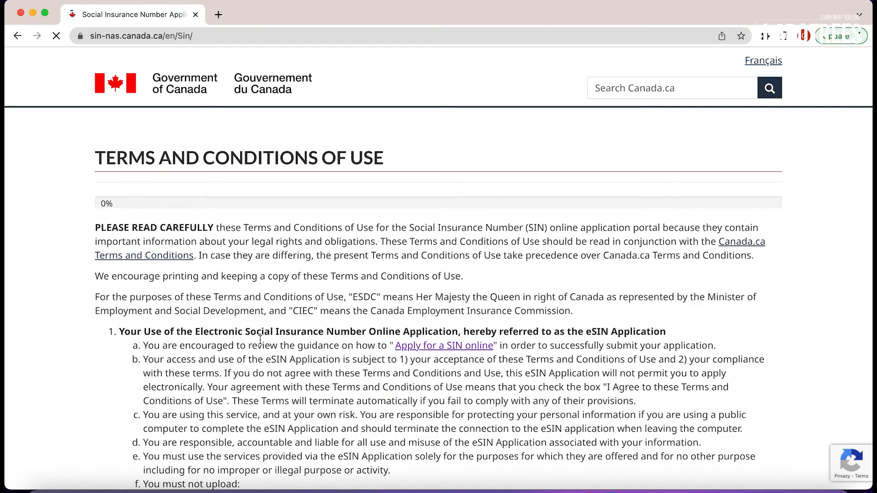
Agree to the eSIN Terms and Conditions of Use and continue to the form.
scroll(260, 341, down, 6)
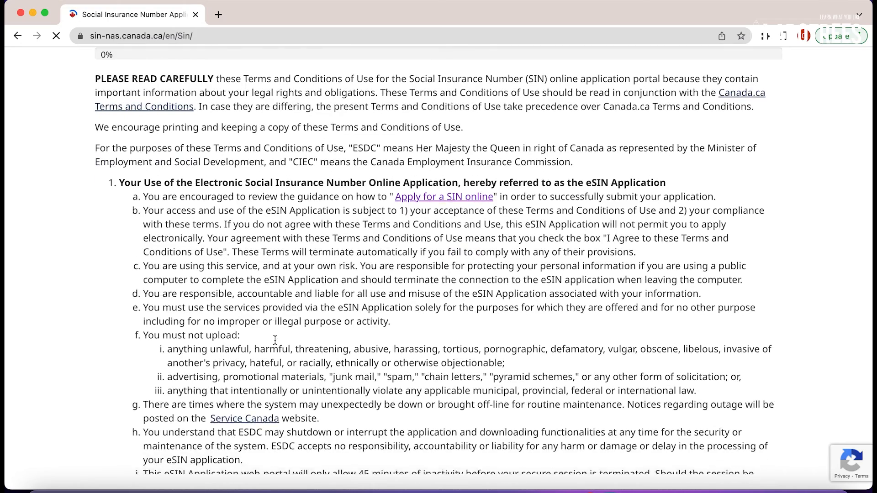
scroll(276, 340, down, 9)
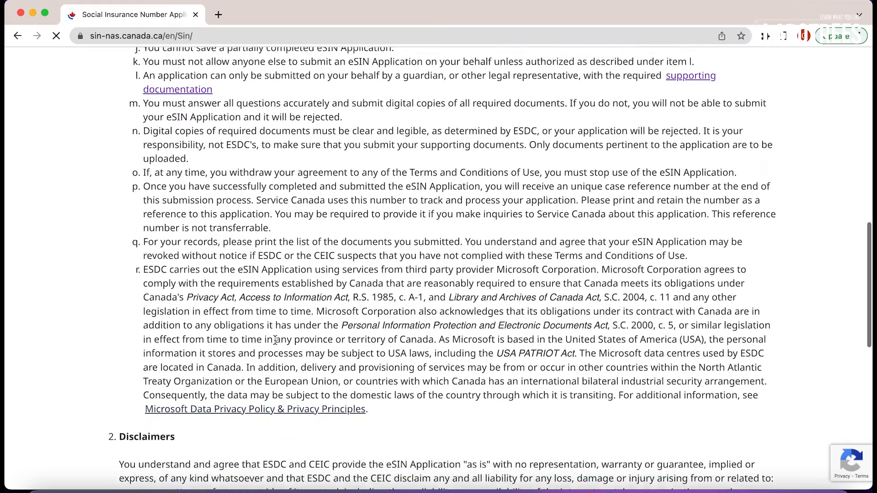
scroll(275, 340, down, 5)
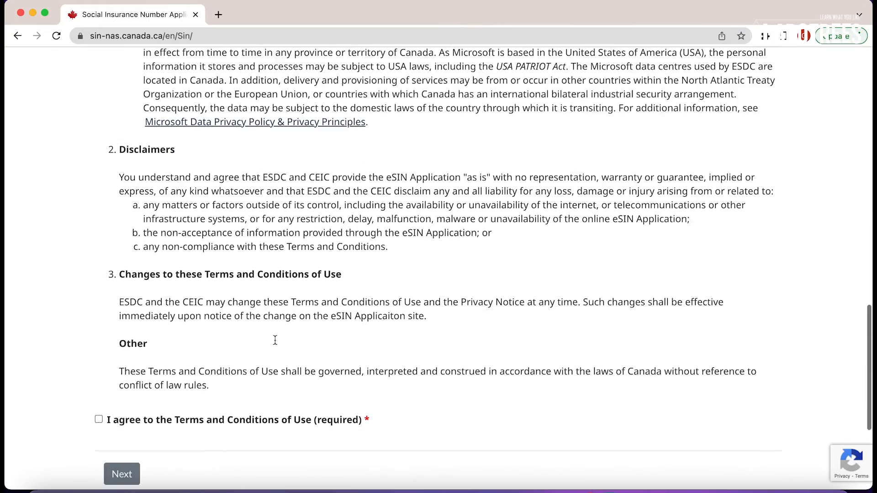
scroll(275, 340, down, 2)
click(98, 314)
click(121, 366)
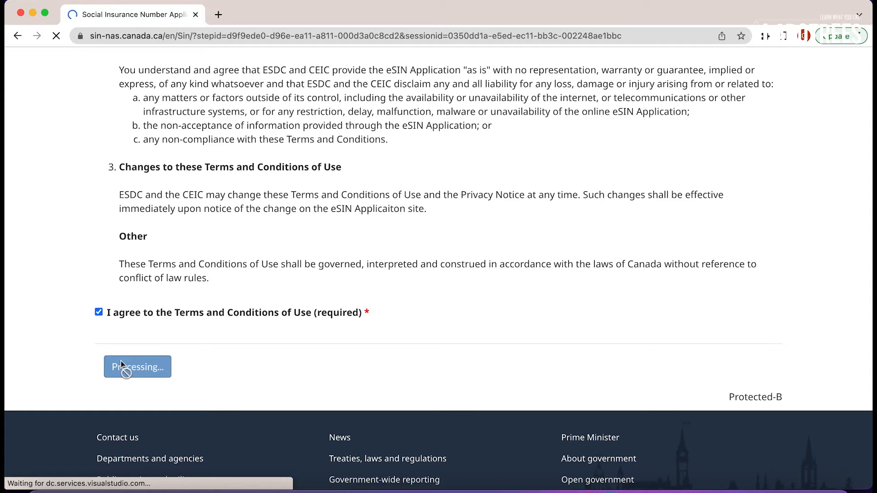
scroll(202, 194, down, 3)
Choose 'Change of the Expiry Date (900 series SIN)' as the application type.
scroll(202, 193, down, 2)
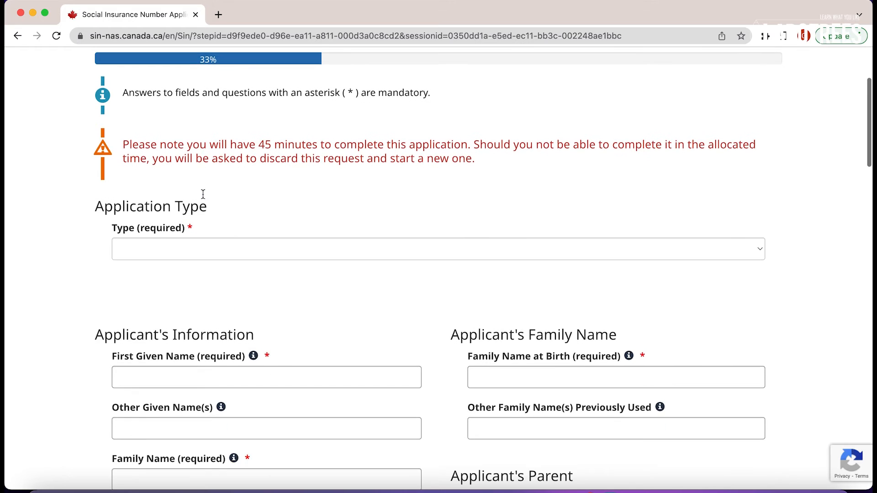
click(222, 232)
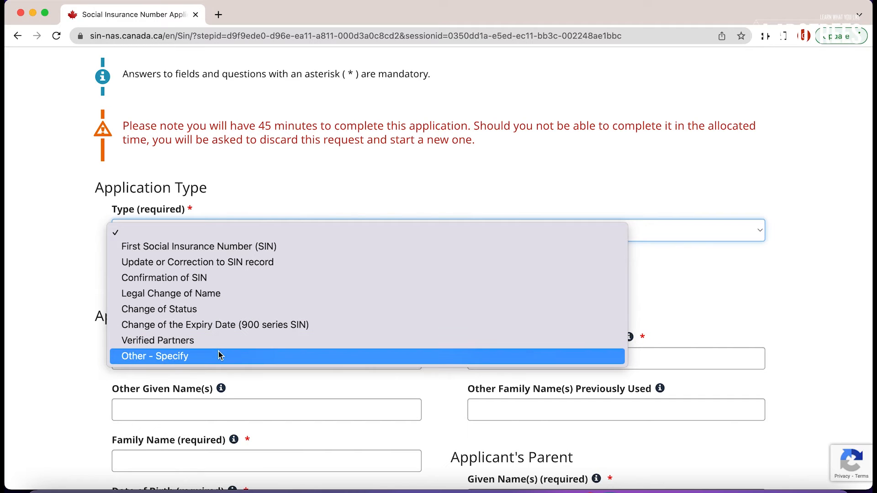
click(261, 324)
scroll(260, 321, down, 3)
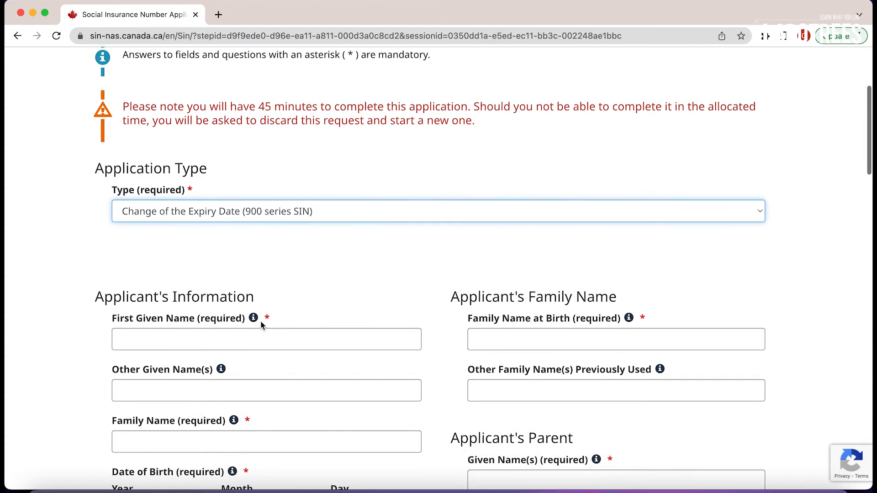
Fill the first given name from autofill and paste it into Family Name and Family Name at Birth.
scroll(261, 321, down, 1)
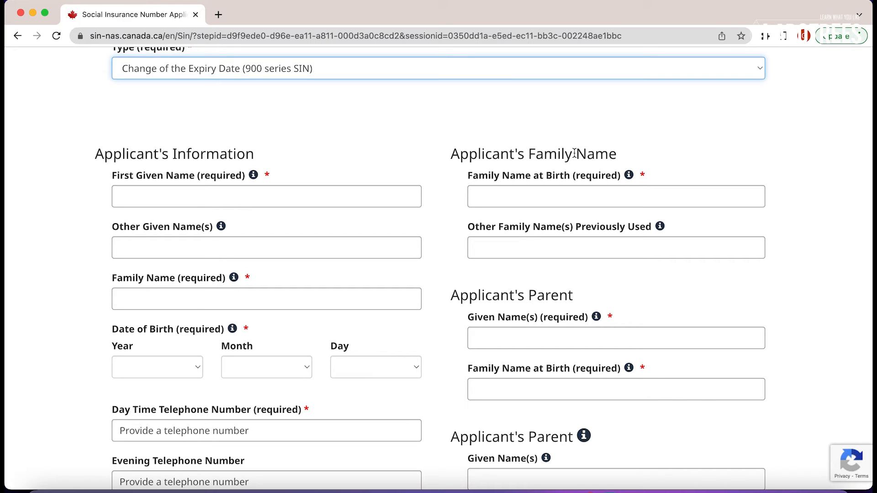
scroll(450, 173, down, 1)
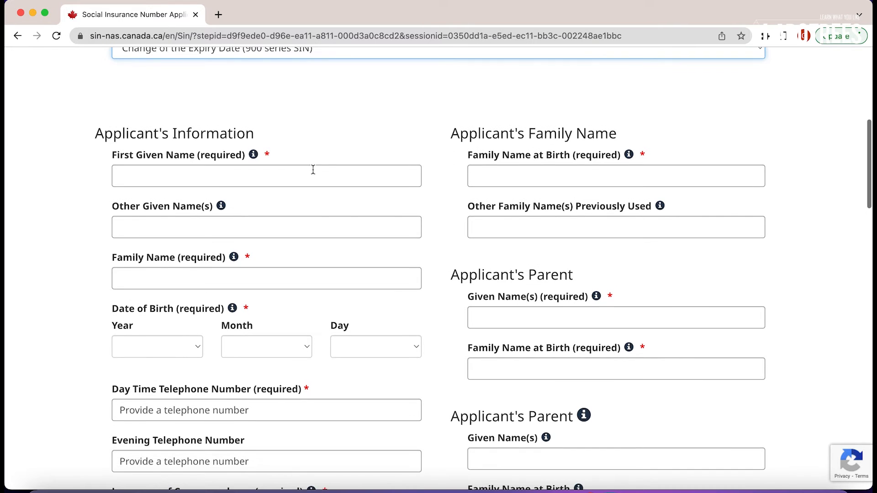
click(301, 169)
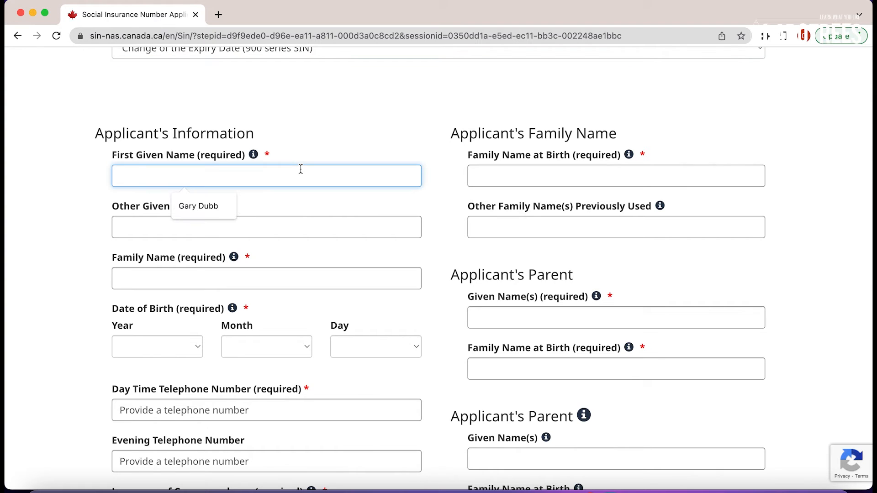
click(274, 159)
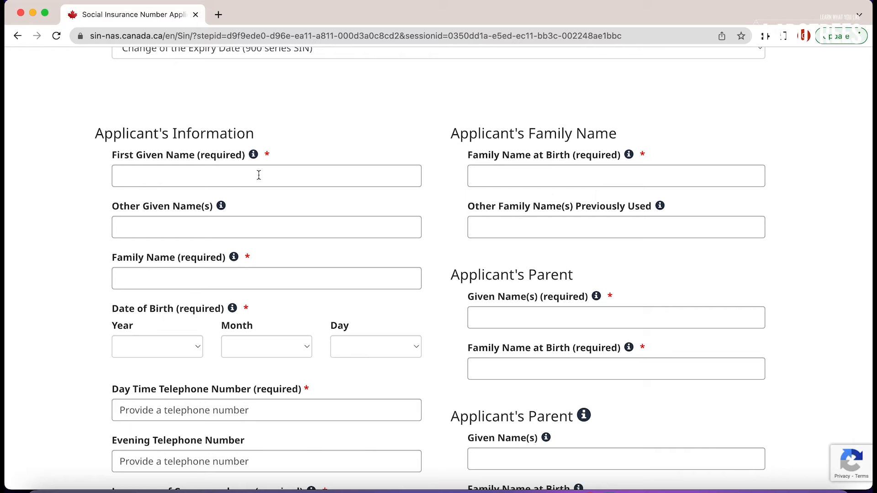
click(259, 176)
click(201, 207)
triple_click(188, 180)
key(super+c)
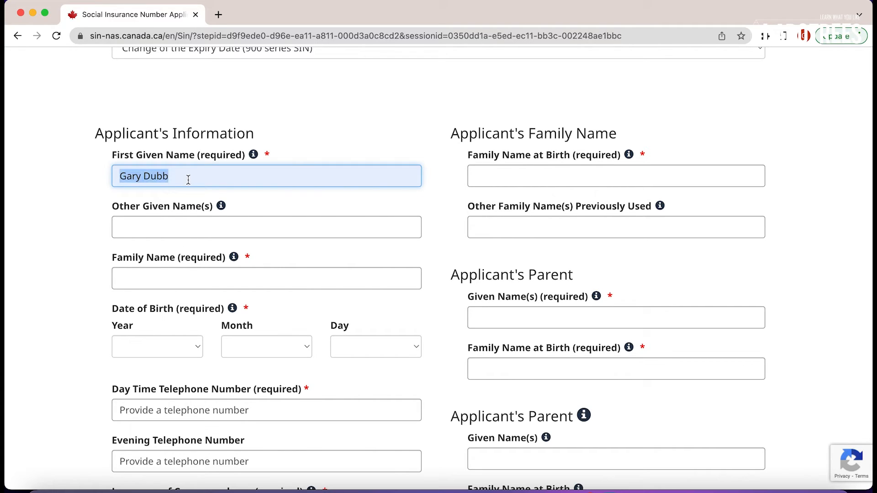
click(177, 272)
key(super+v)
click(459, 212)
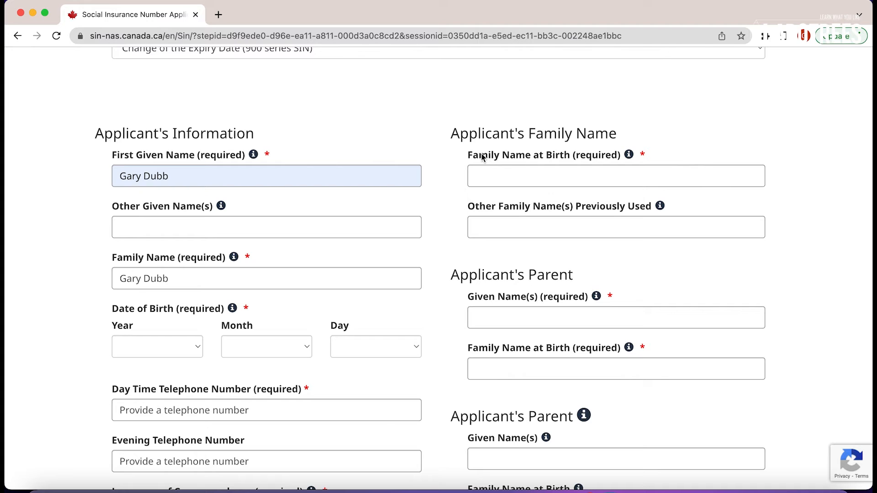
drag(468, 156, 529, 162)
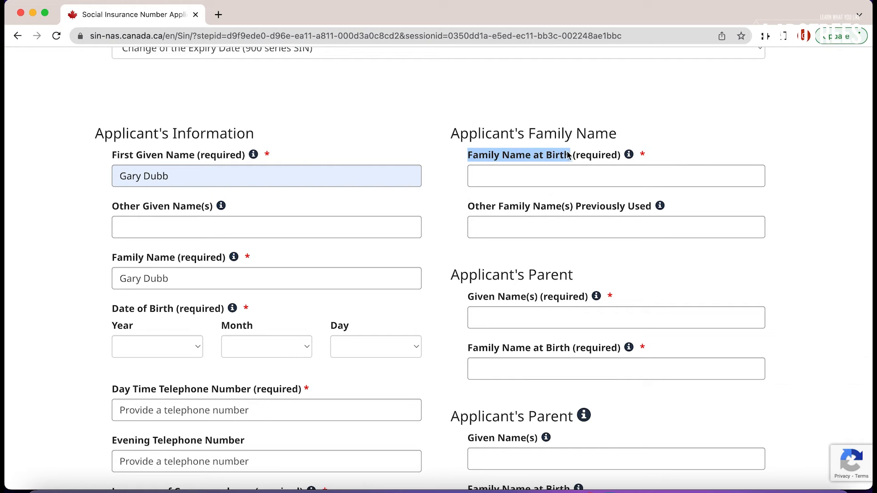
click(547, 168)
key(super+v)
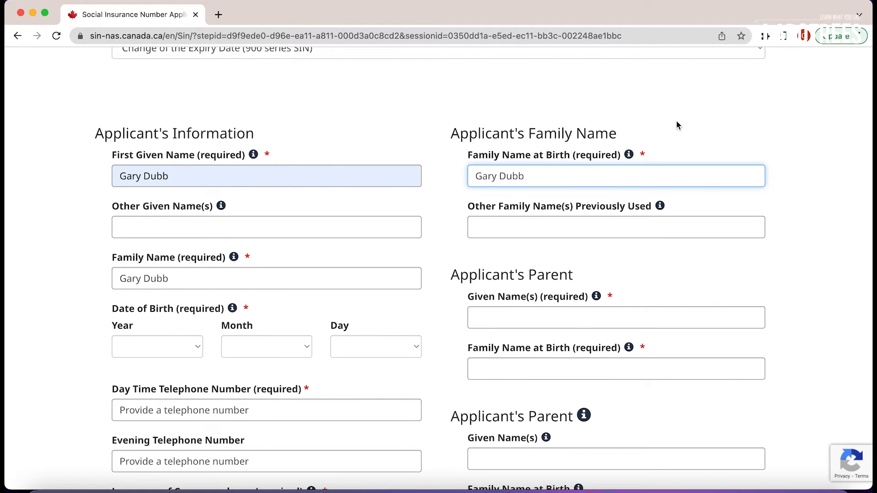
scroll(676, 124, down, 2)
click(186, 263)
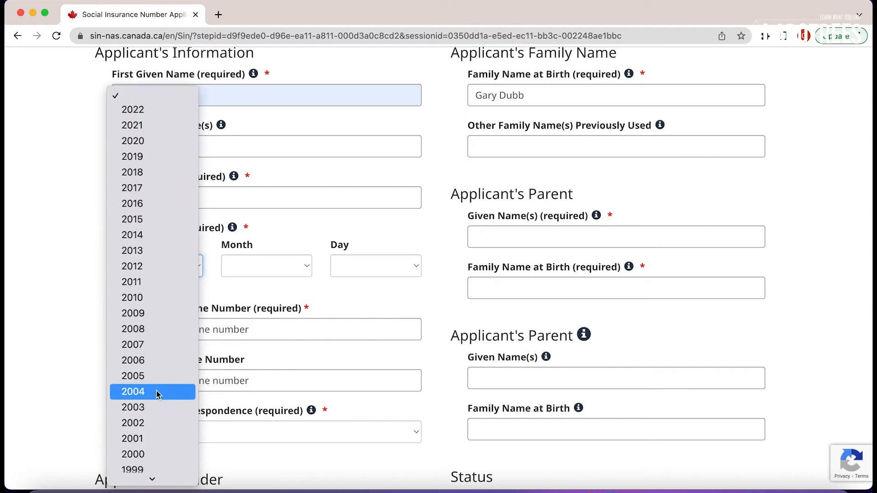
scroll(158, 395, down, 2)
click(147, 413)
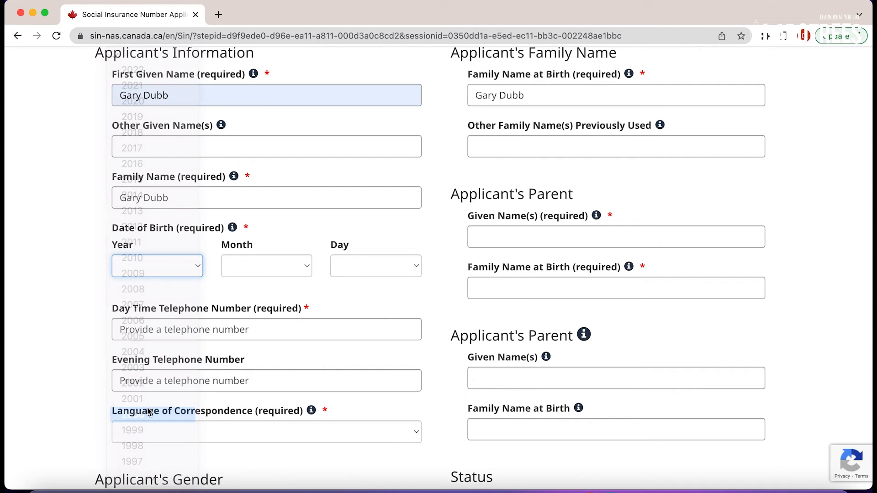
click(267, 265)
click(251, 375)
click(371, 273)
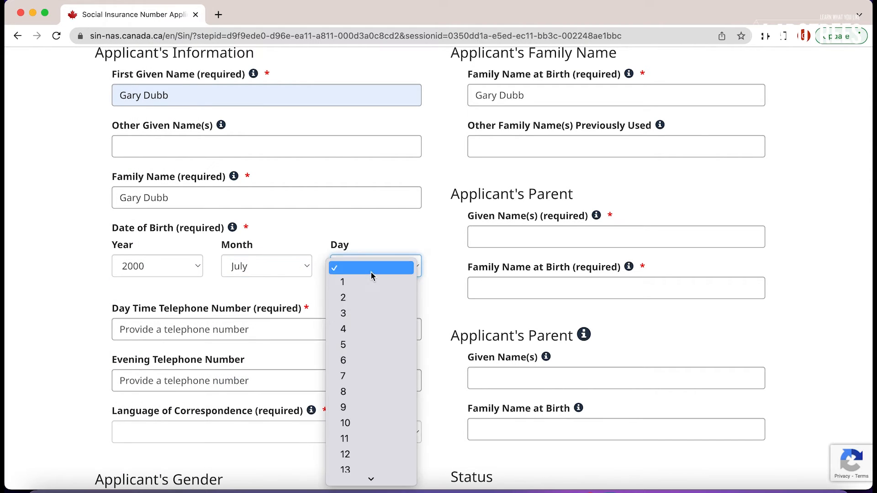
scroll(356, 443, down, 5)
click(356, 443)
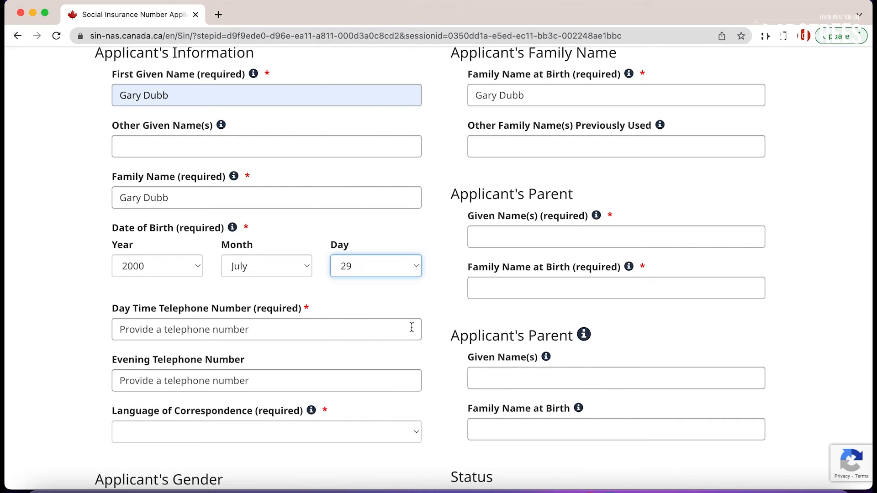
scroll(420, 311, down, 4)
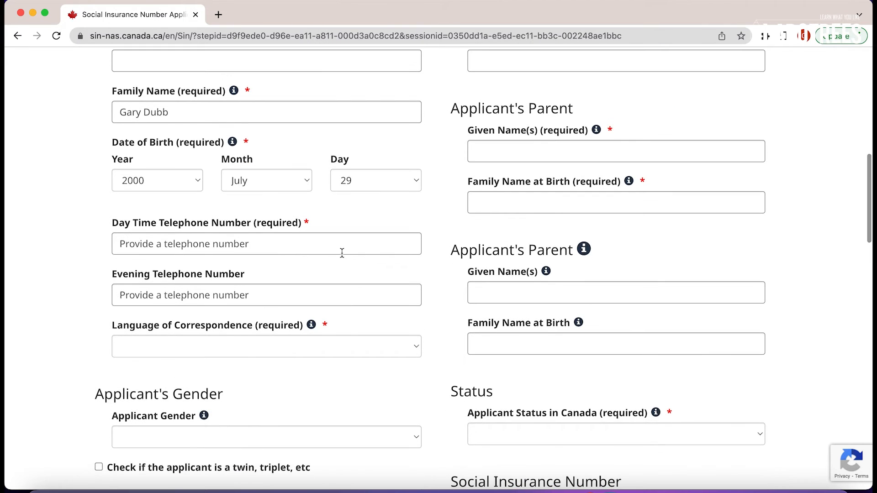
Enter the daytime telephone number from the autofill suggestion.
click(342, 250)
text(123)
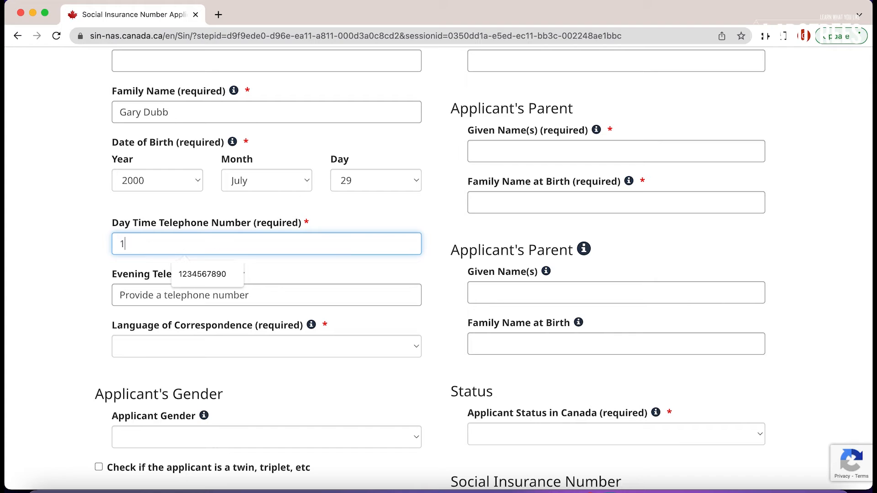
click(221, 276)
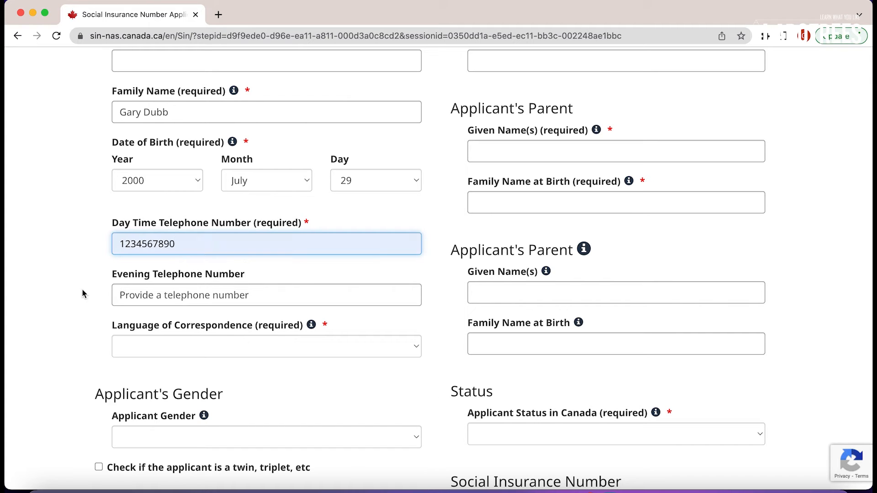
scroll(84, 291, down, 3)
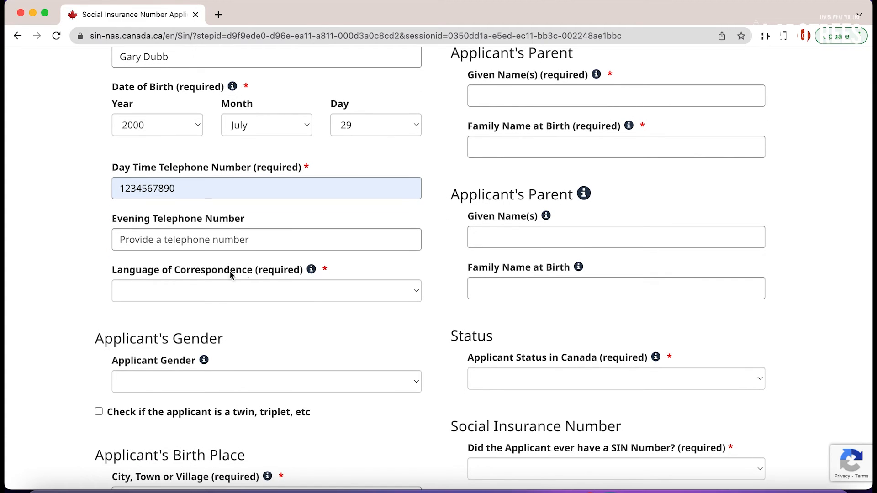
Set the correspondence language to English and the applicant's gender to Male.
click(233, 293)
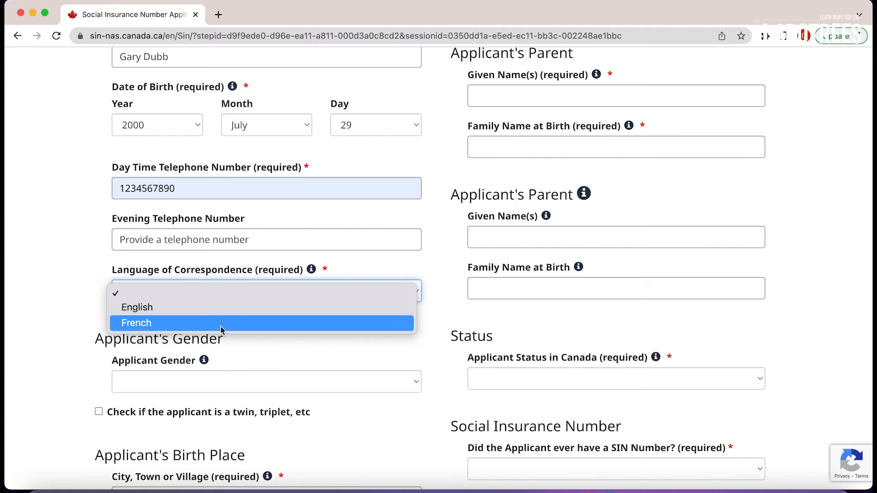
click(222, 310)
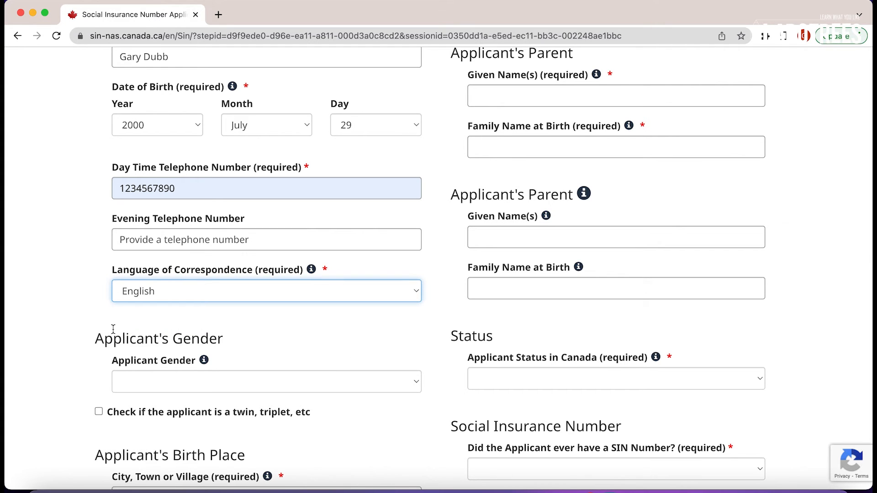
scroll(111, 329, down, 3)
click(187, 330)
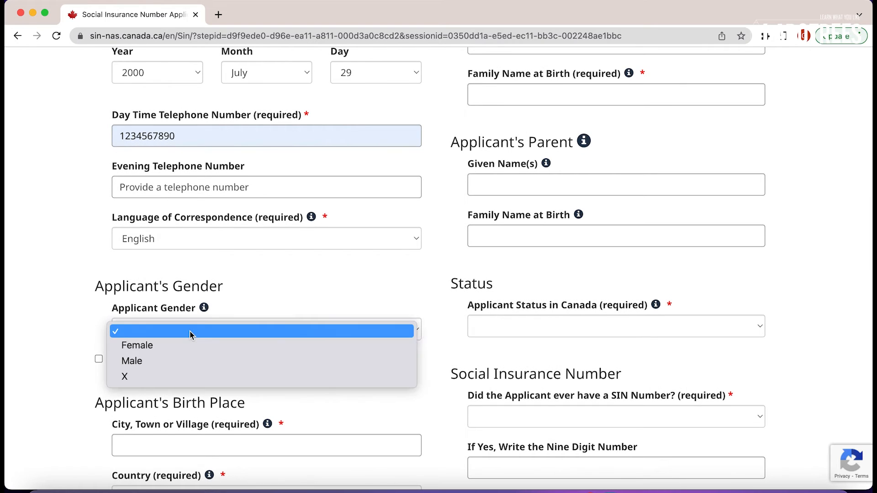
click(186, 359)
scroll(72, 330, down, 5)
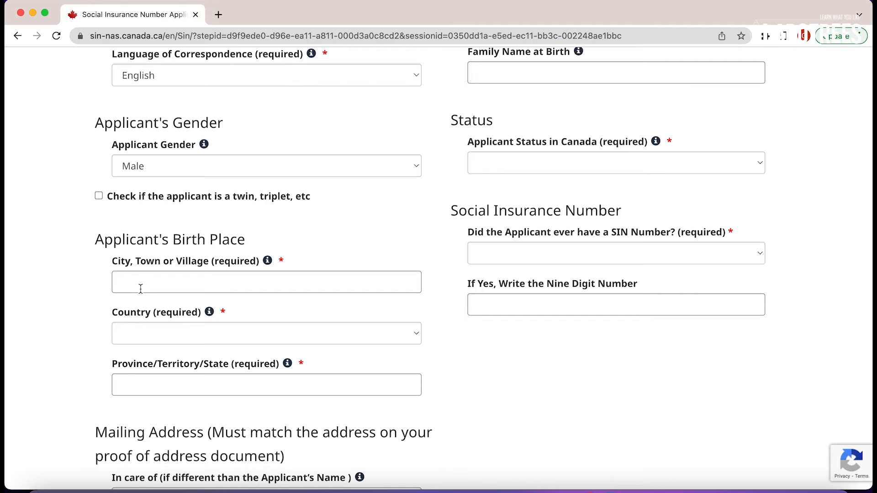
click(141, 288)
Enter the birthplace as city Delhi, country India, province or state Delhi.
click(187, 313)
click(185, 341)
scroll(183, 396, down, 20)
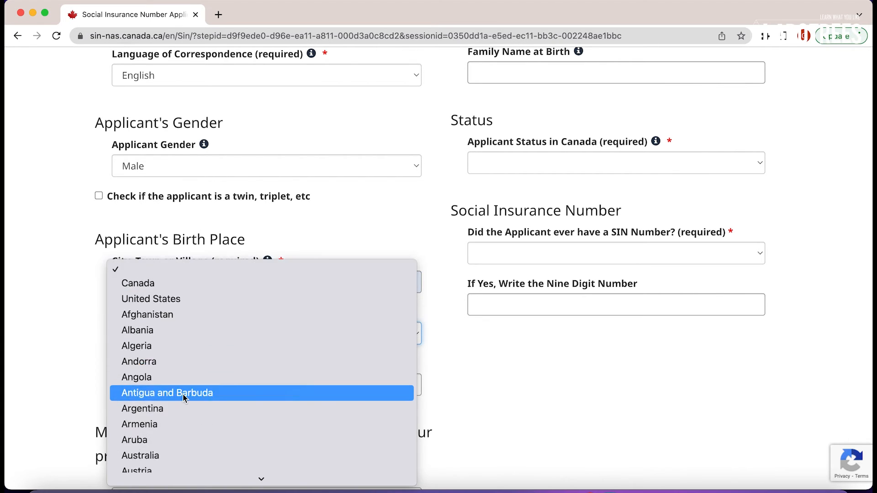
scroll(184, 396, down, 20)
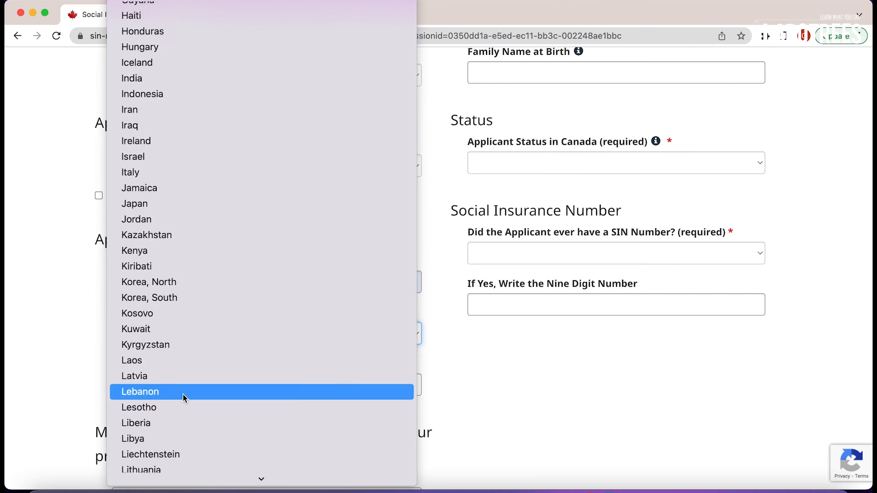
scroll(183, 395, up, 15)
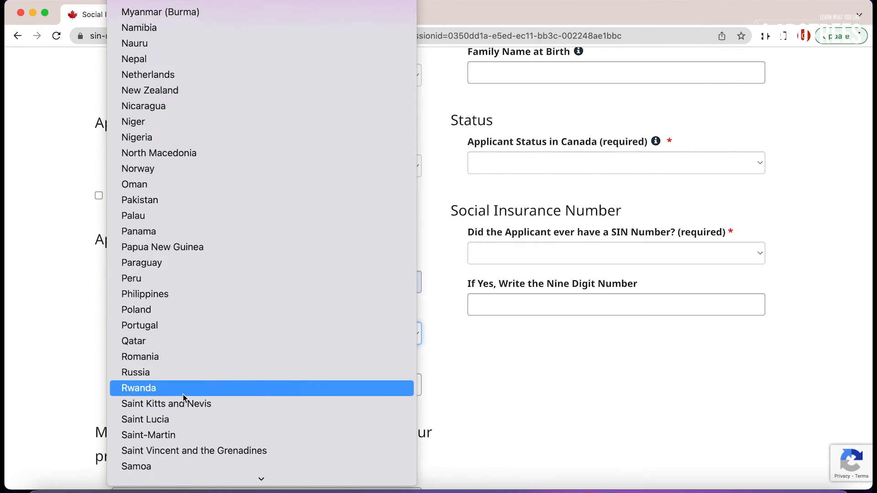
scroll(184, 397, up, 5)
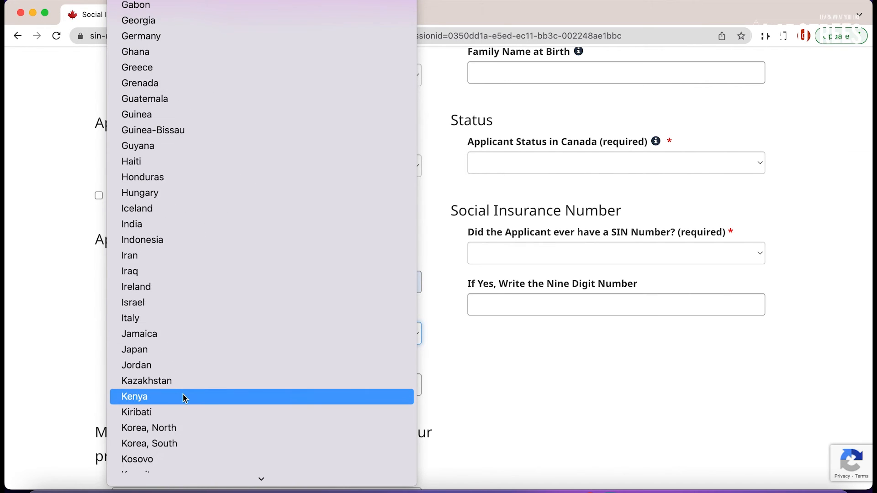
click(168, 224)
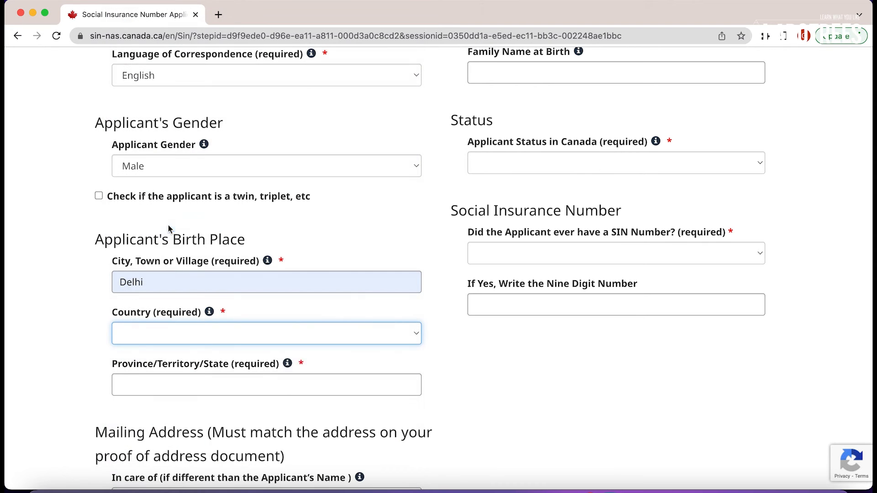
scroll(76, 292, down, 1)
click(154, 352)
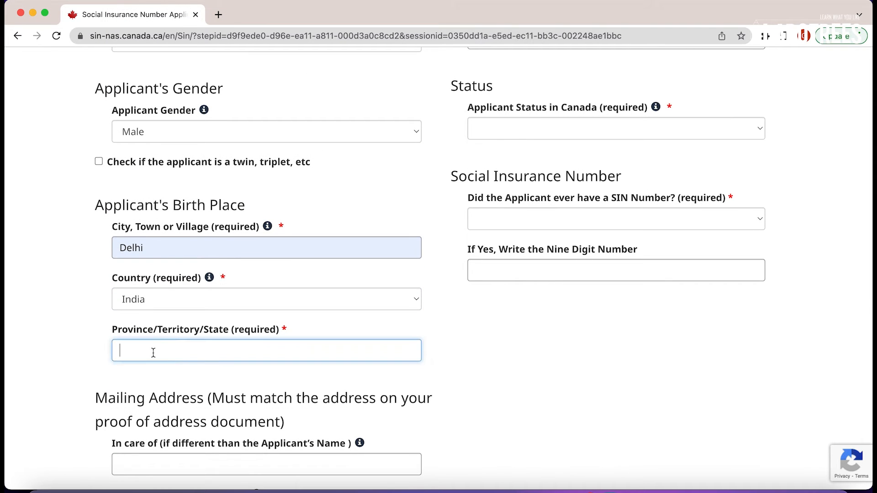
text(Delhi)
click(67, 394)
scroll(67, 394, up, 3)
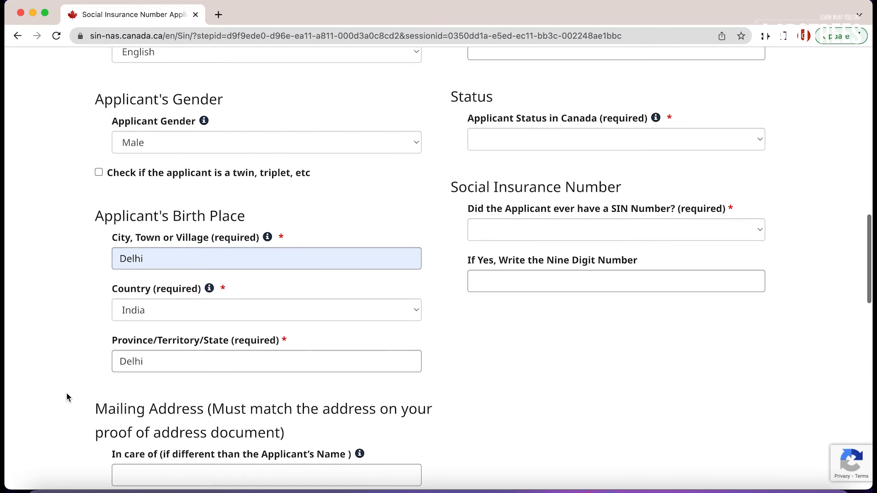
scroll(67, 393, up, 5)
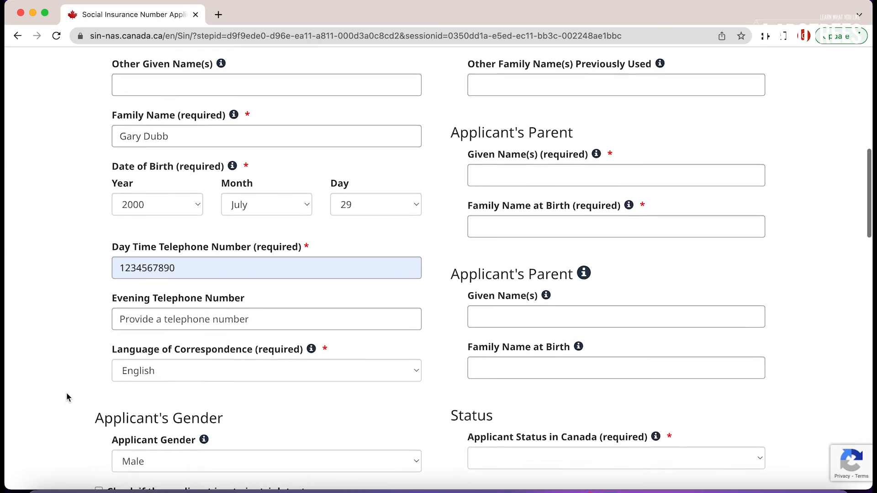
Fill the first parent's given name from autofill and paste it as family name at birth.
scroll(67, 397, up, 1)
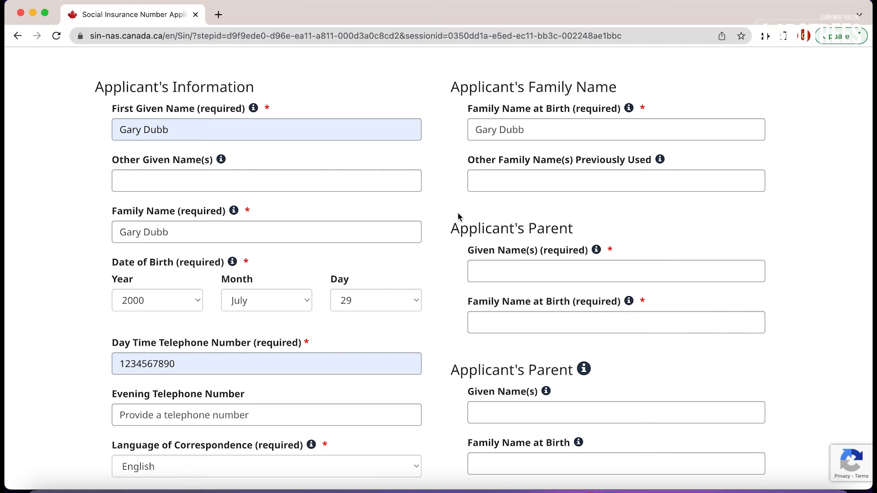
click(520, 273)
click(544, 300)
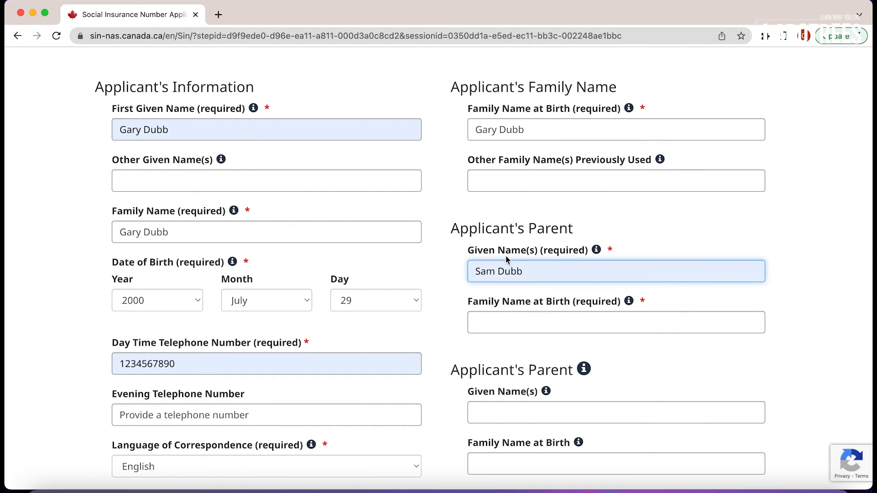
triple_click(538, 268)
key(ctrl+c)
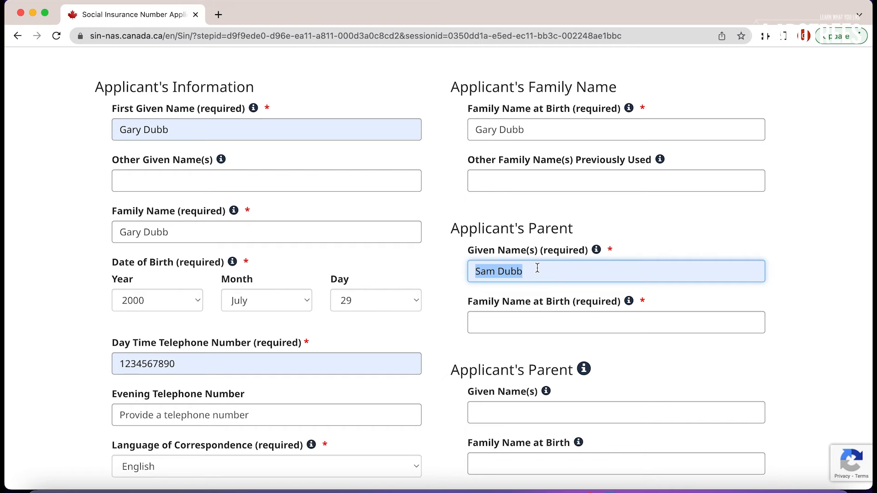
click(533, 315)
key(ctrl+v)
click(795, 284)
Fill the second parent's given name and family name at birth from autofill suggestions.
scroll(795, 284, down, 3)
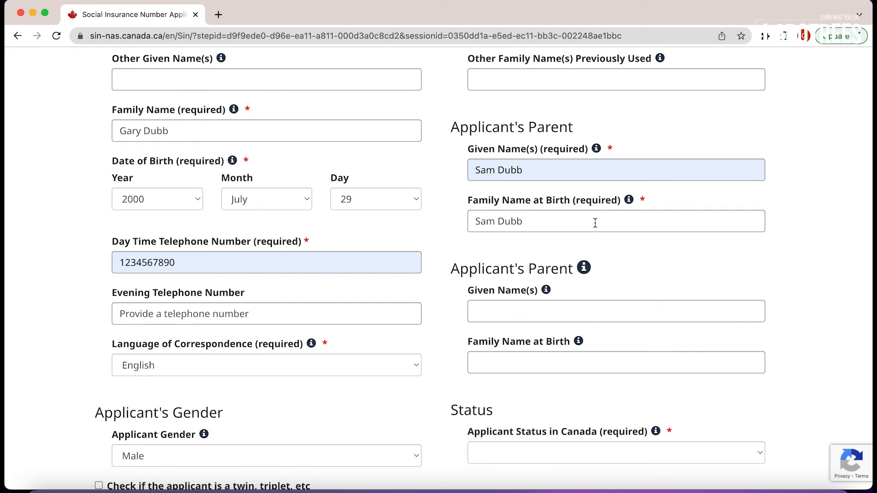
scroll(588, 270, down, 1)
click(572, 267)
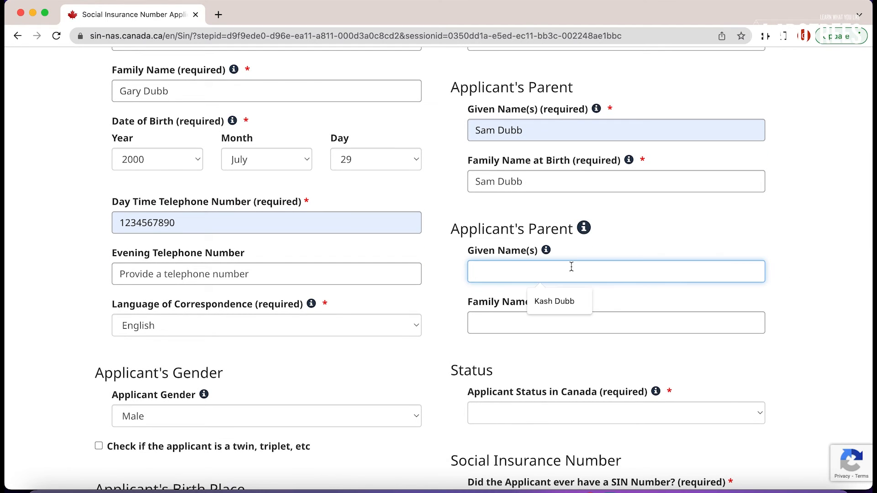
click(560, 301)
click(528, 327)
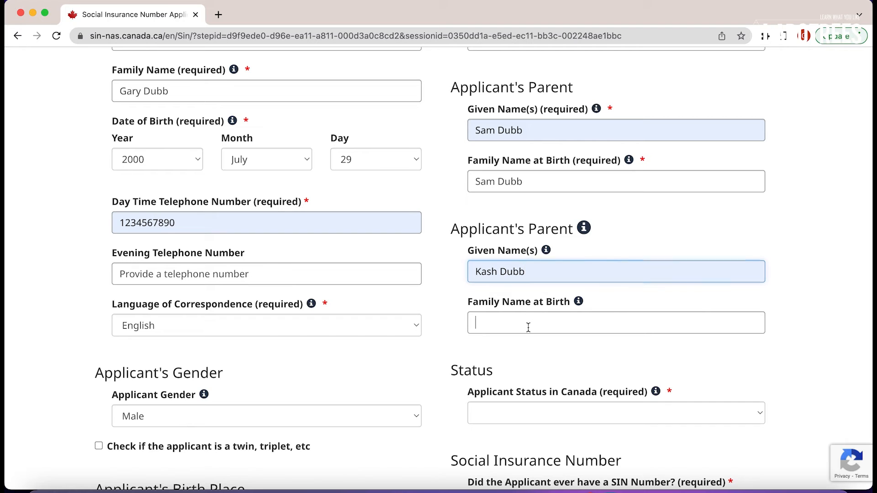
click(541, 355)
click(533, 364)
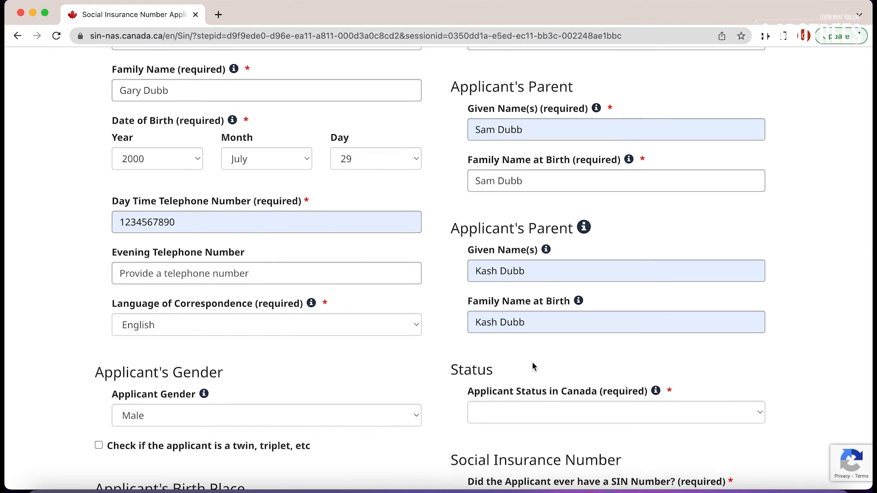
scroll(532, 361, down, 3)
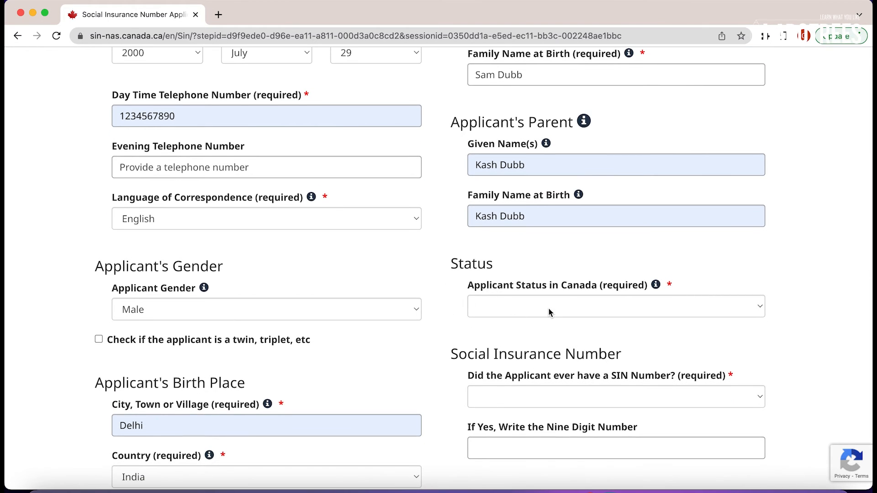
Set status to Temporary Resident with a Study Permit as the primary identity document.
click(549, 313)
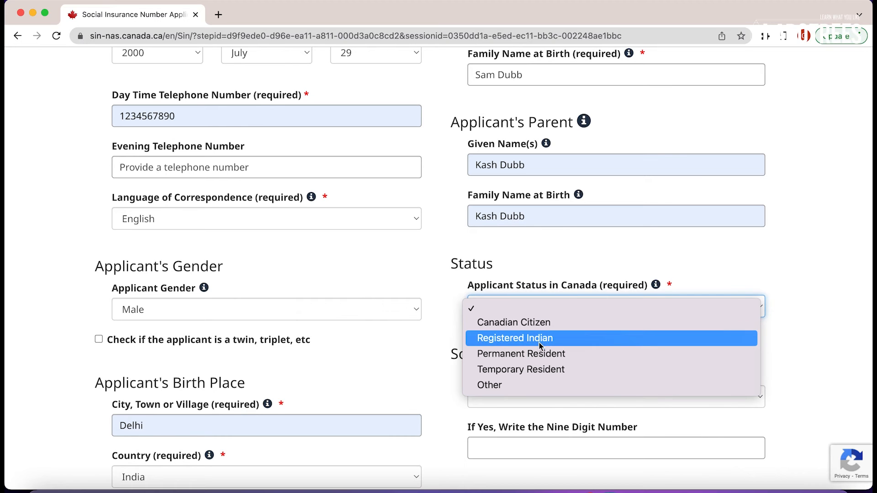
click(541, 372)
scroll(543, 351, down, 2)
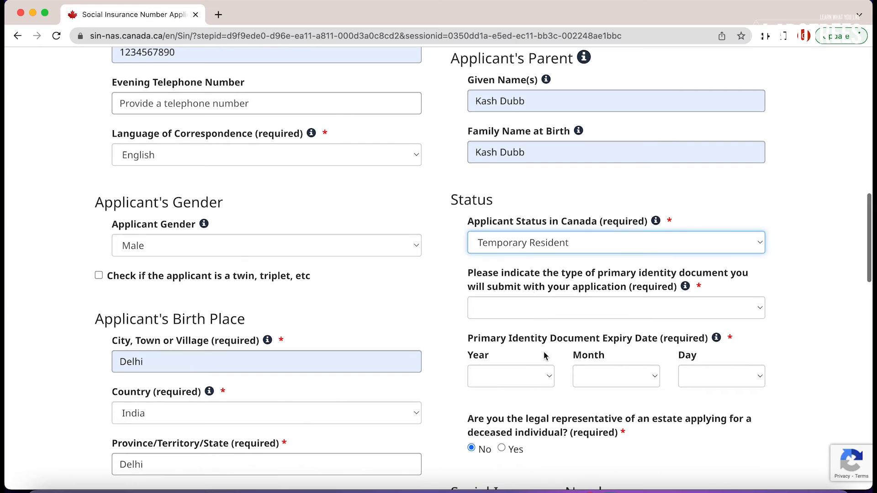
click(620, 314)
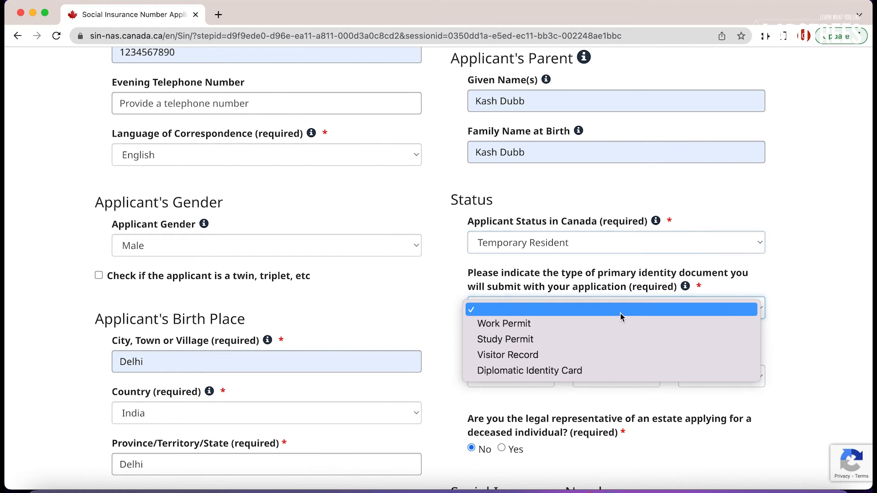
click(589, 345)
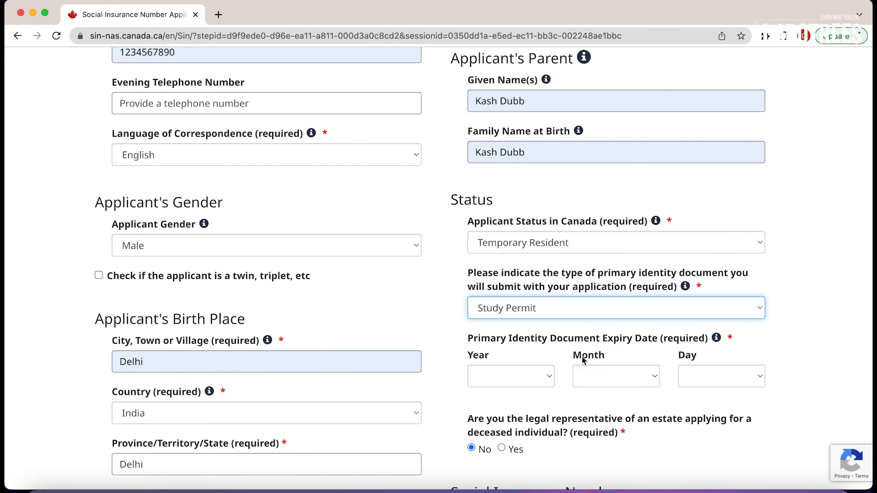
scroll(577, 361, down, 3)
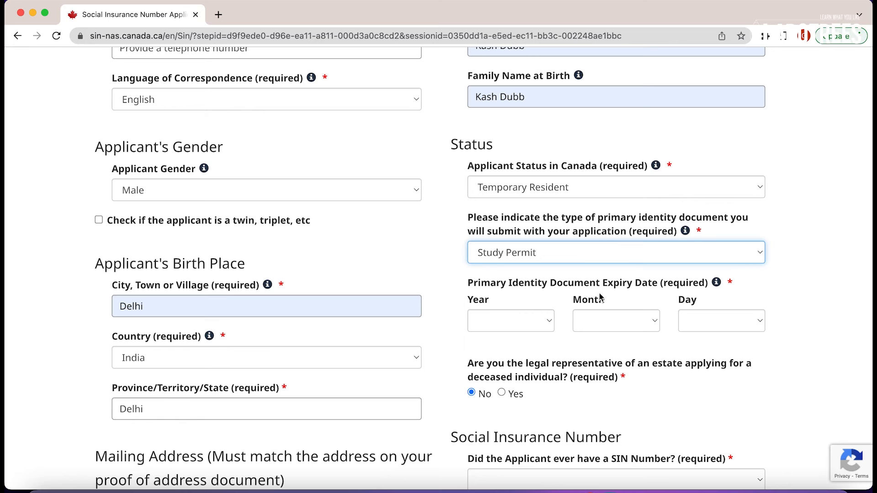
Set the study permit expiry date to 7 May 2024.
click(520, 323)
scroll(514, 415, down, 3)
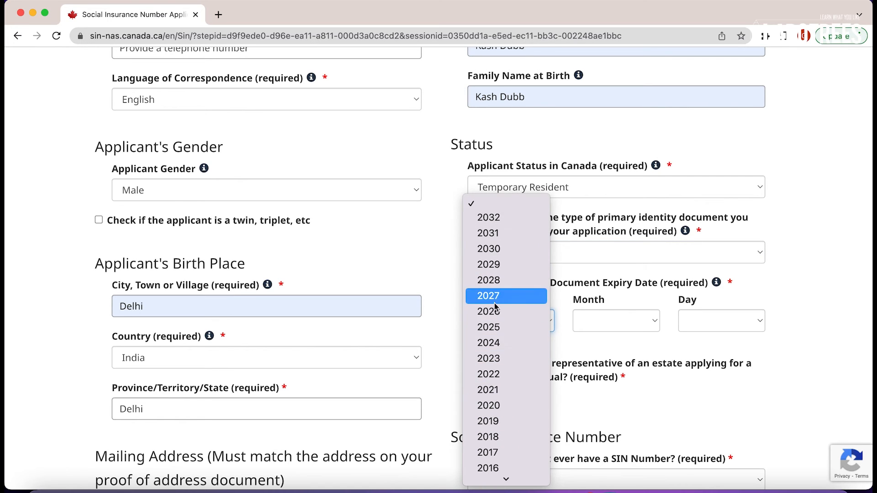
click(498, 343)
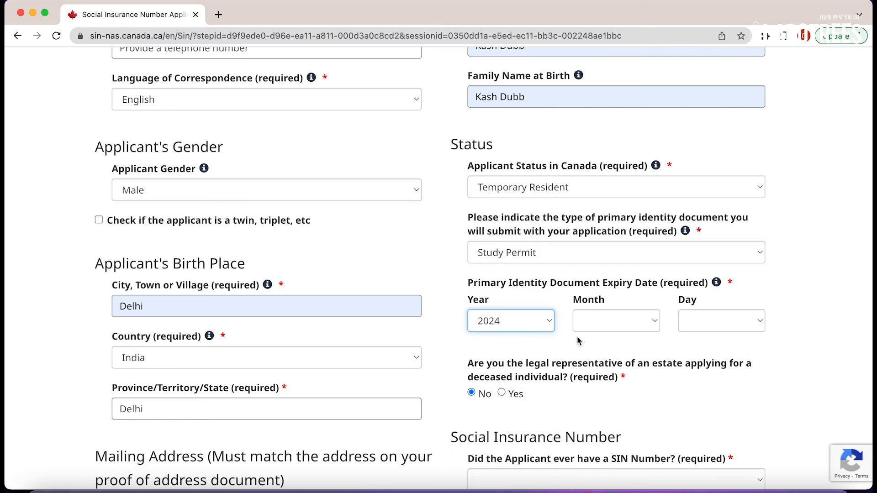
click(597, 320)
click(599, 396)
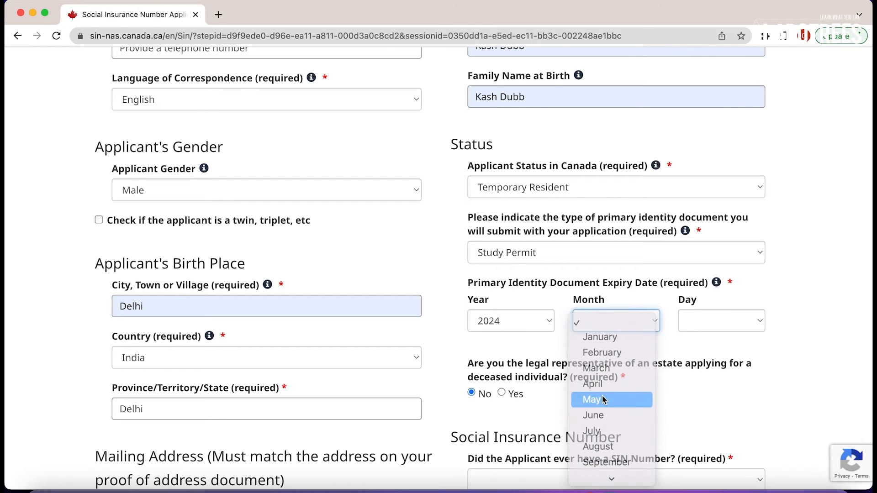
click(711, 326)
click(705, 431)
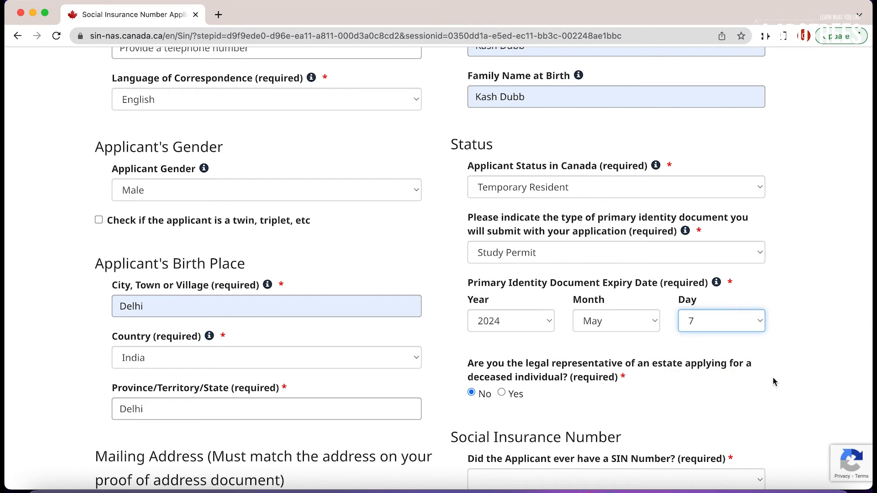
scroll(773, 376, down, 5)
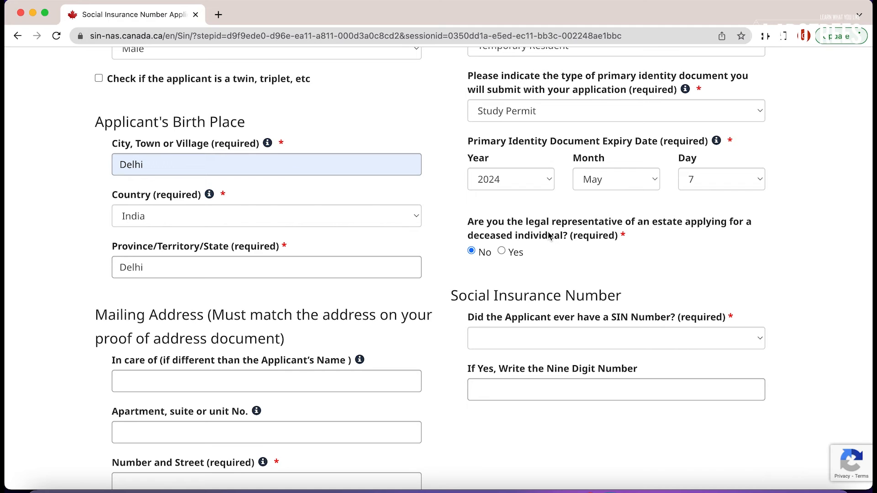
Set 'Did the Applicant ever have a SIN Number?' to Yes and start typing the previous nine-digit SIN.
scroll(485, 261, down, 1)
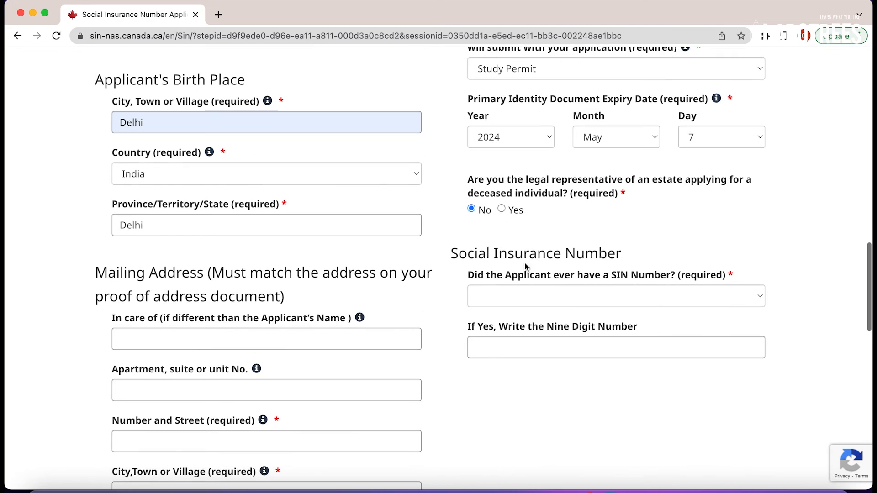
click(569, 296)
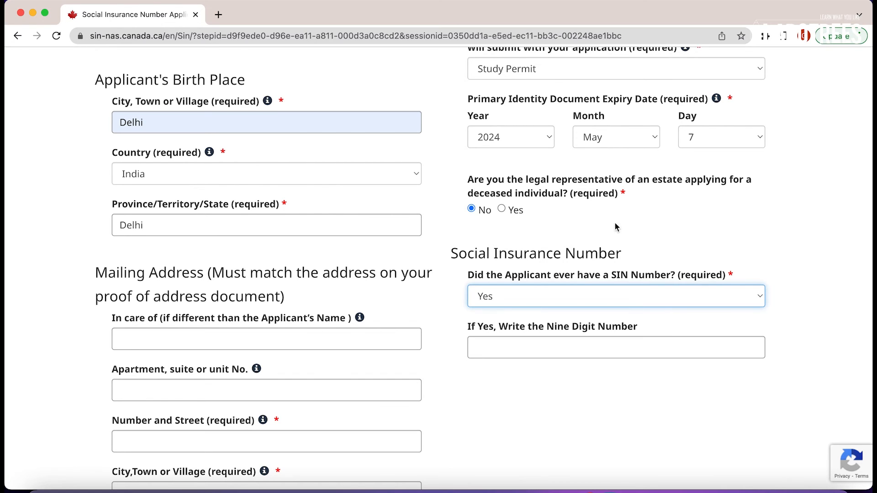
click(580, 294)
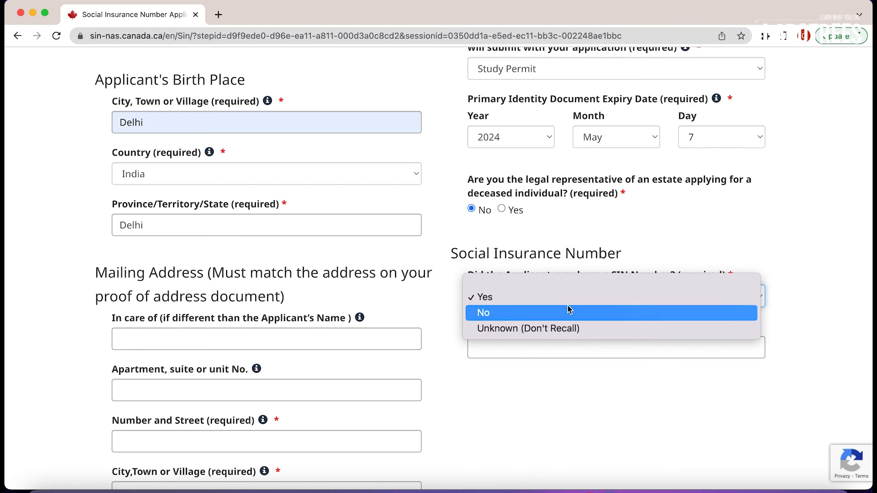
click(568, 303)
click(569, 303)
click(563, 319)
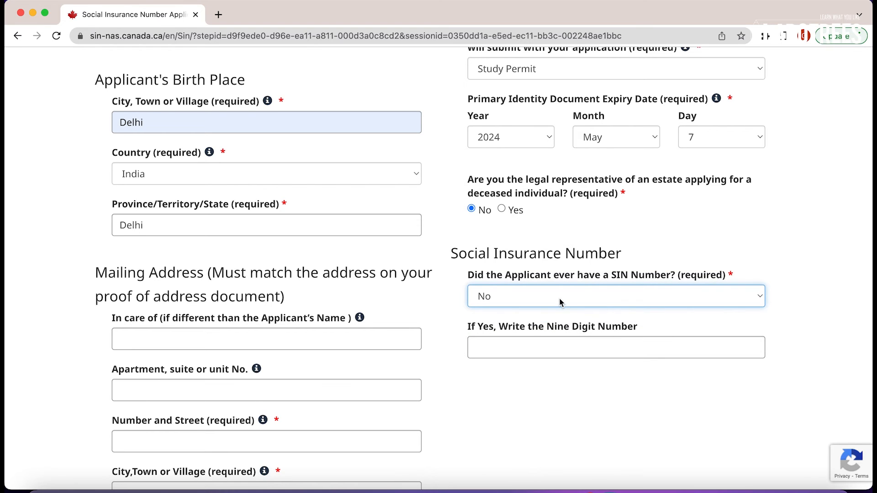
click(561, 303)
click(551, 290)
click(533, 346)
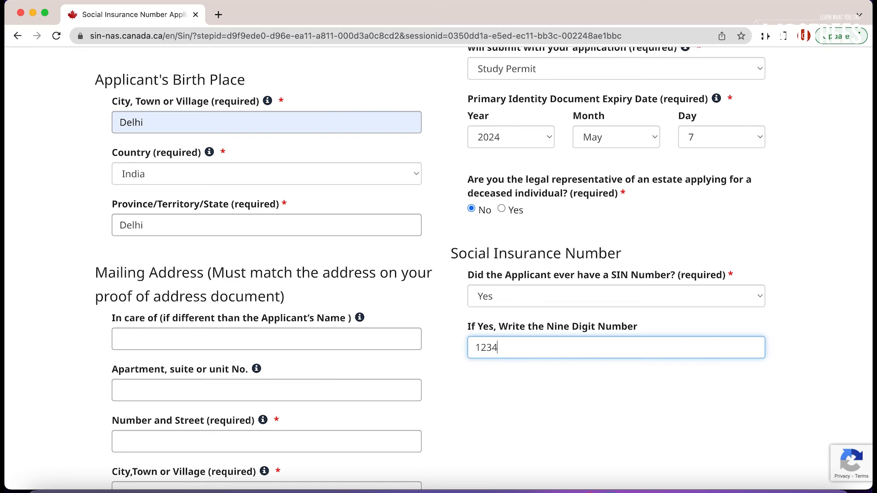
Finish the nine-digit SIN and fill the mailing street address from autofill.
click(549, 380)
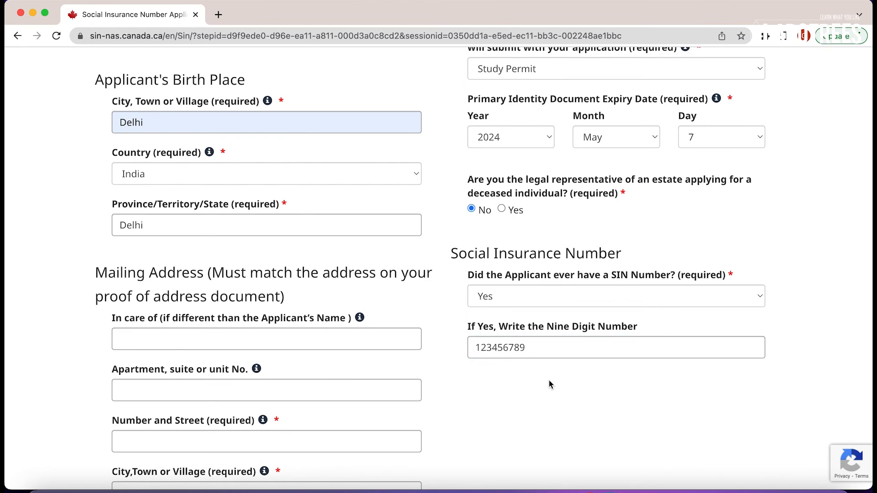
scroll(550, 379, down, 2)
scroll(549, 381, down, 2)
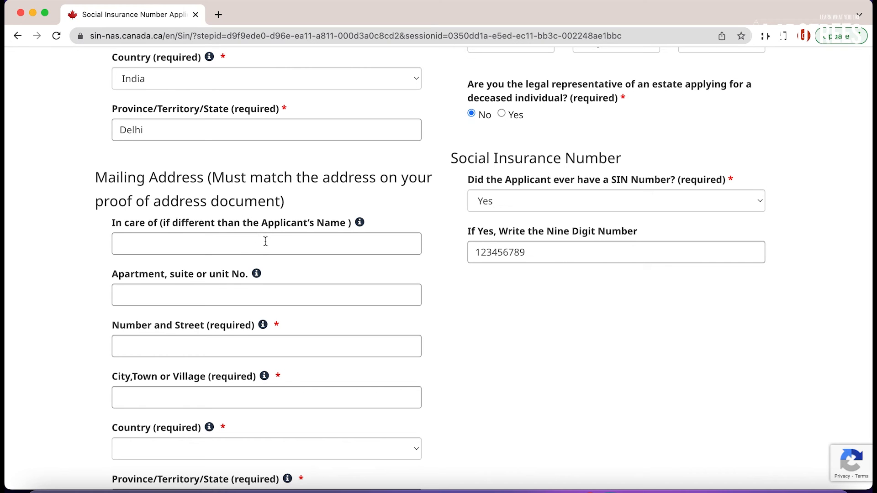
scroll(265, 241, down, 3)
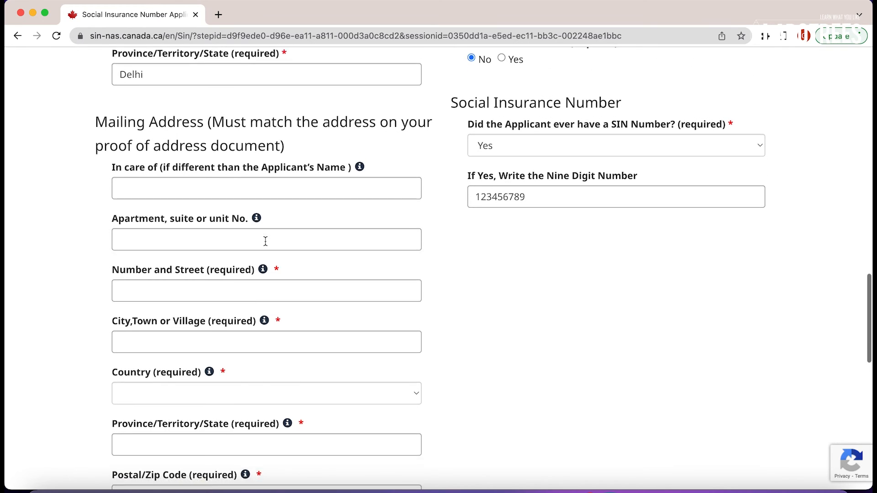
click(247, 226)
click(234, 270)
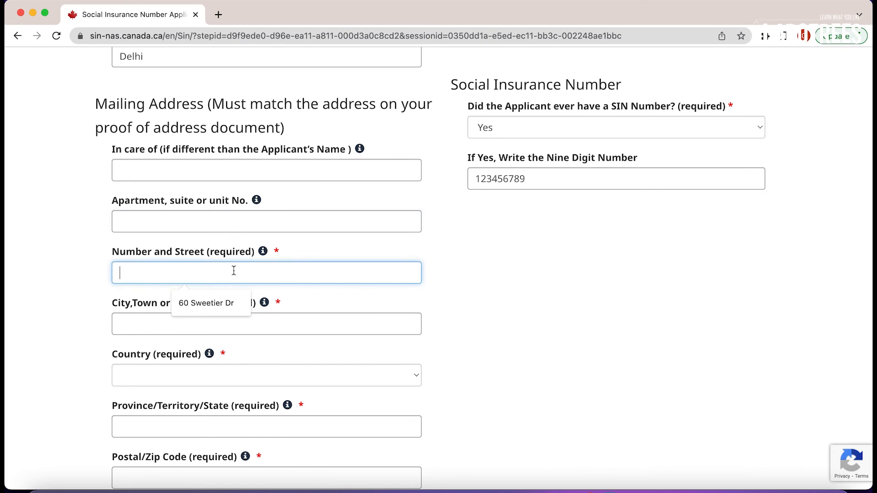
click(222, 302)
Fill the mailing city from autofill and set the country to Canada.
scroll(234, 322, down, 2)
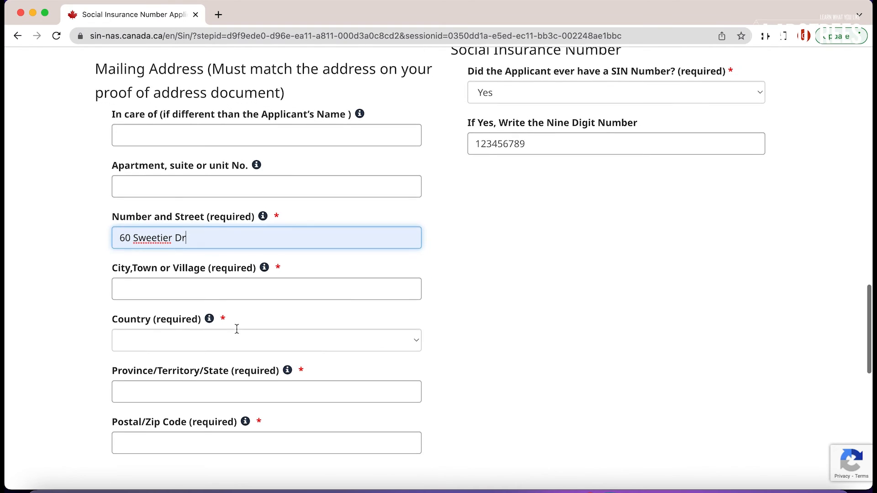
click(224, 276)
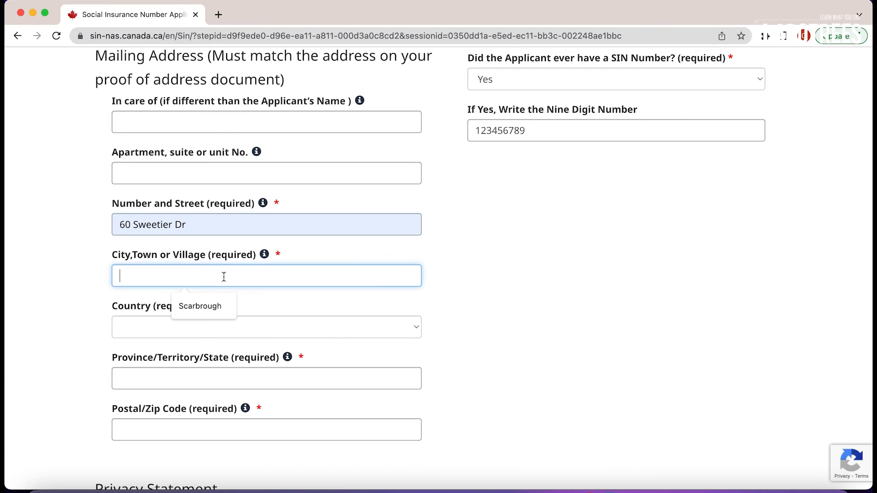
click(211, 299)
scroll(214, 319, down, 1)
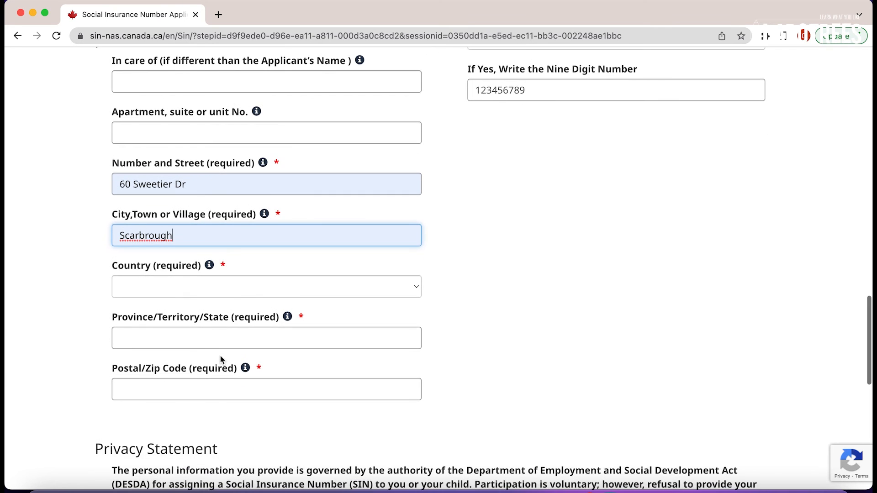
click(207, 294)
click(199, 305)
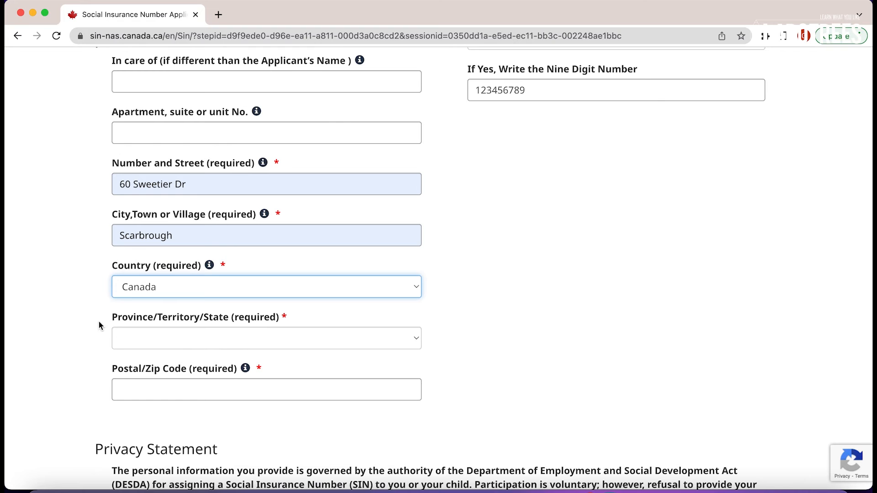
Choose Ontario as the mailing province and fill the postal code from a saved suggestion.
scroll(99, 325, down, 1)
click(176, 305)
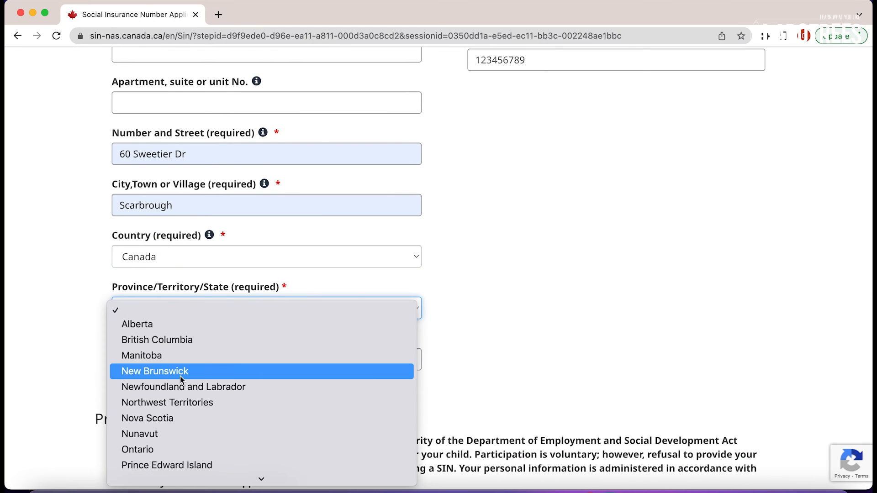
click(172, 413)
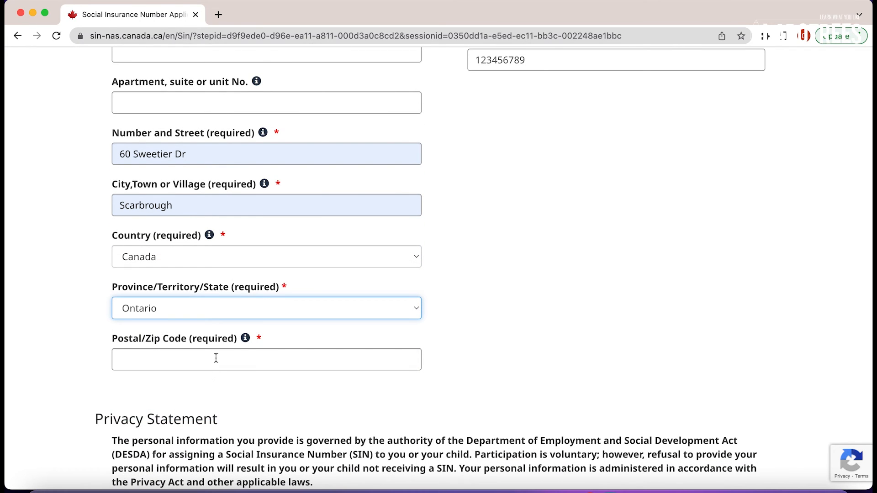
click(209, 385)
scroll(286, 415, down, 1)
scroll(286, 419, down, 2)
scroll(286, 419, up, 3)
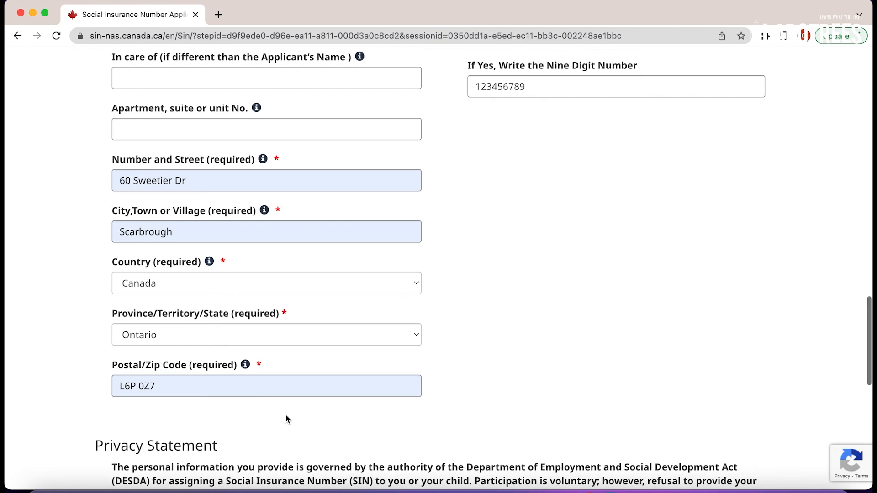
scroll(547, 296, up, 3)
scroll(548, 296, down, 1)
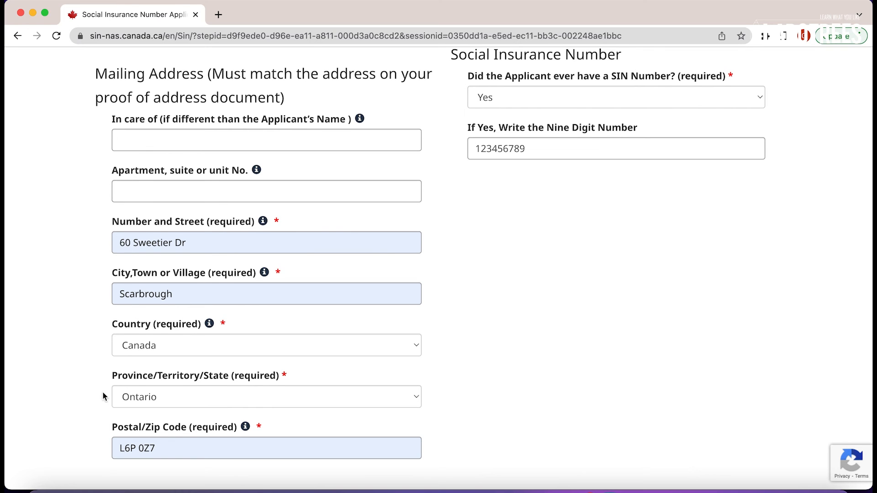
Highlight and review the proof-of-address requirement in the page heading.
scroll(520, 209, up, 1)
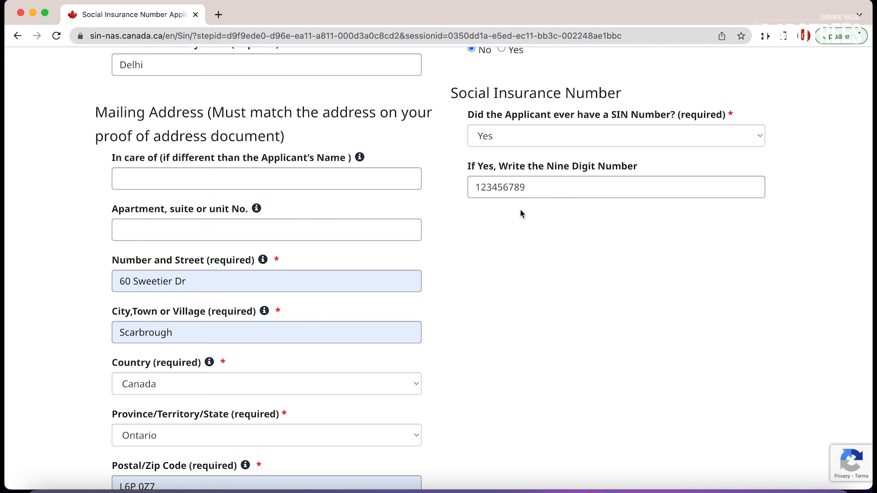
drag(96, 112, 304, 135)
click(247, 114)
drag(215, 117, 283, 137)
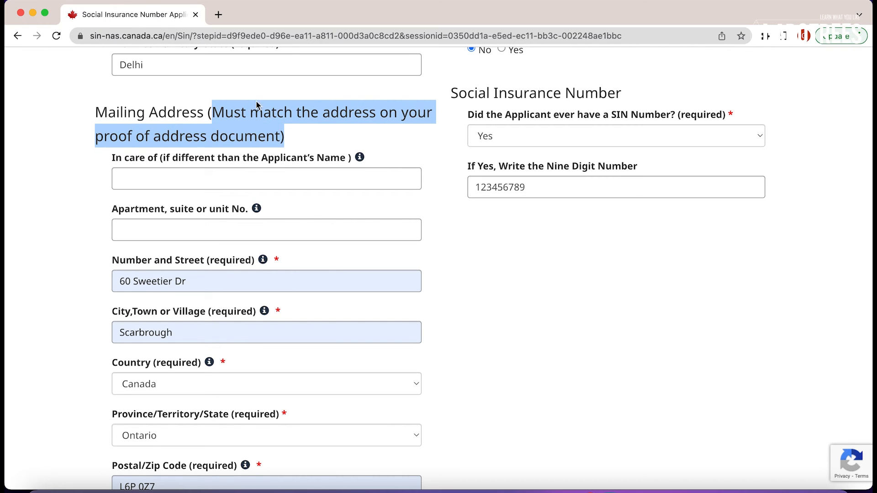
click(333, 122)
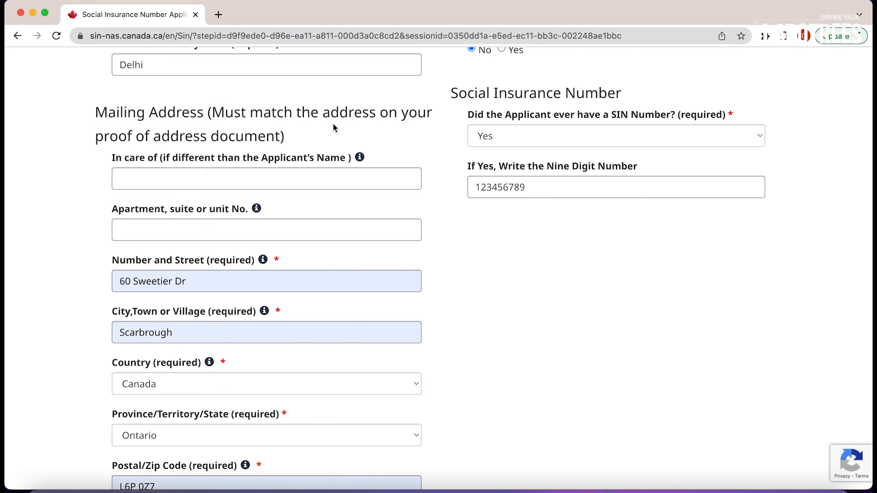
Move past the Privacy Statement and continue to the next application page.
scroll(333, 124, up, 1)
scroll(333, 124, up, 2)
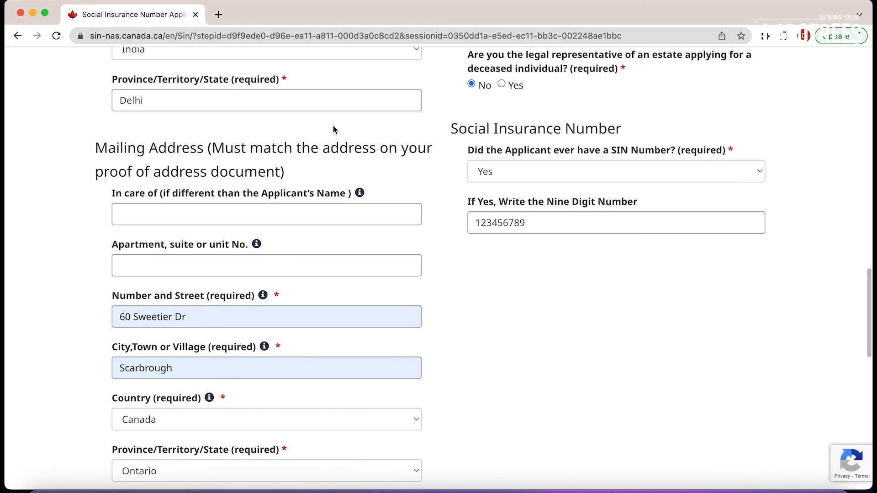
scroll(335, 163, down, 8)
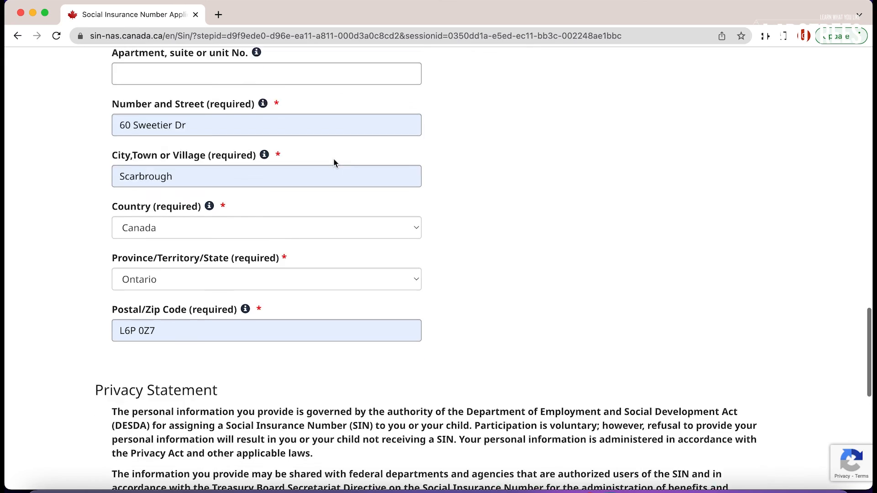
scroll(333, 164, down, 4)
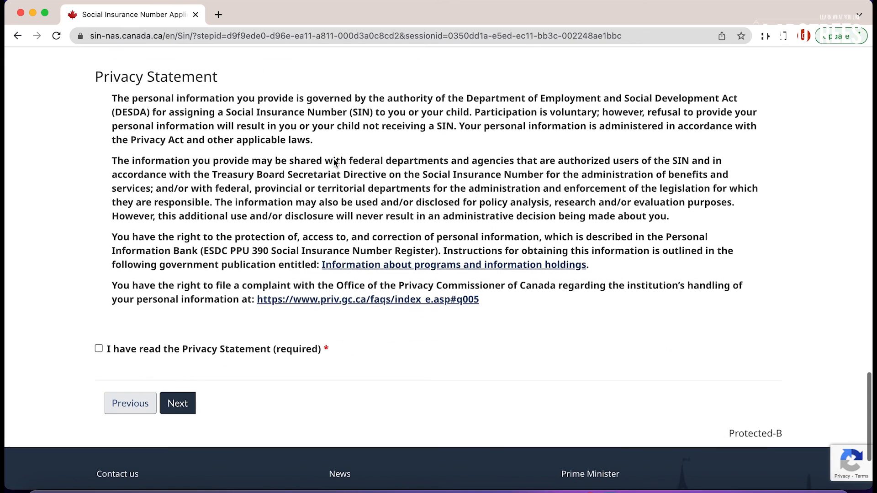
click(176, 399)
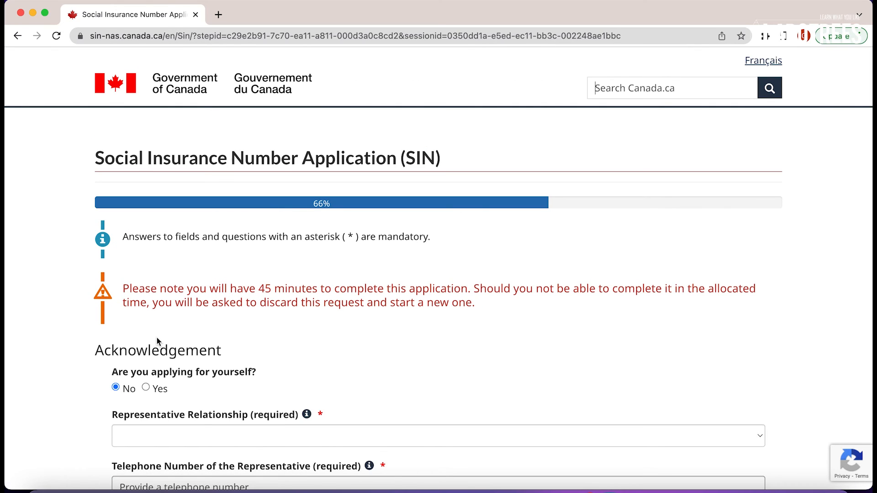
Answer Yes to 'Are you applying for yourself?' and type the applicant's full name under Print your Name.
scroll(157, 342, down, 5)
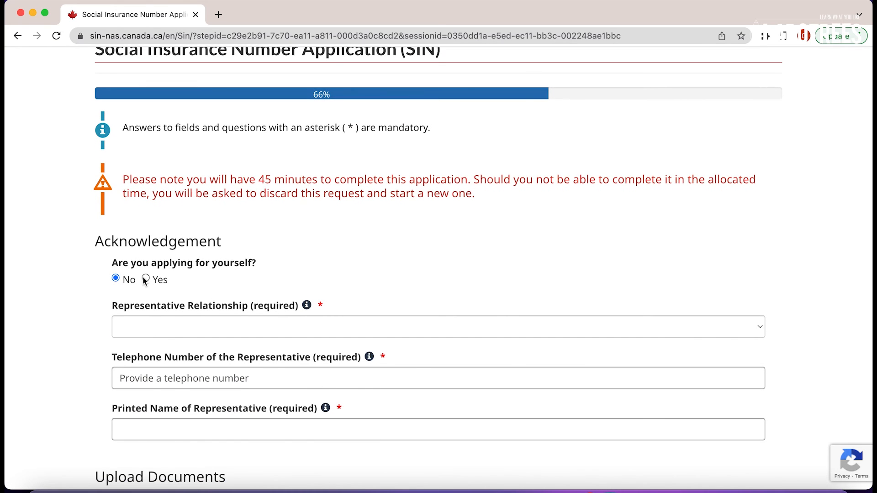
click(145, 279)
scroll(196, 281, down, 3)
click(194, 254)
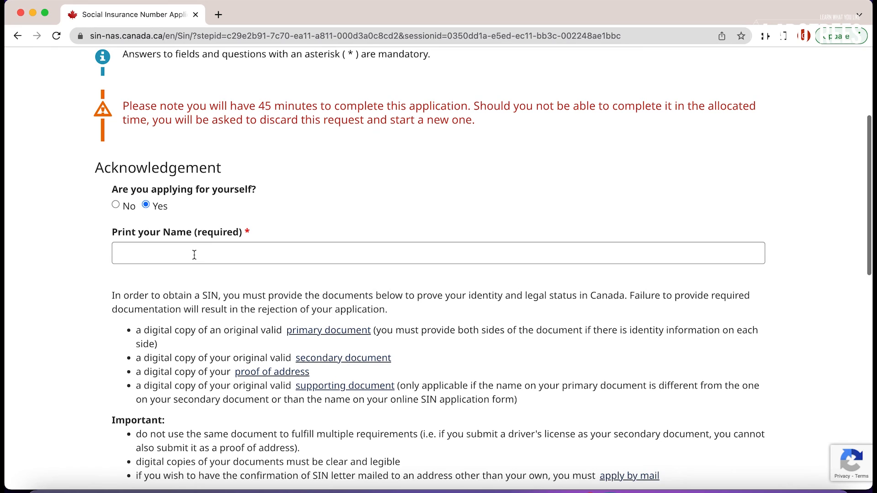
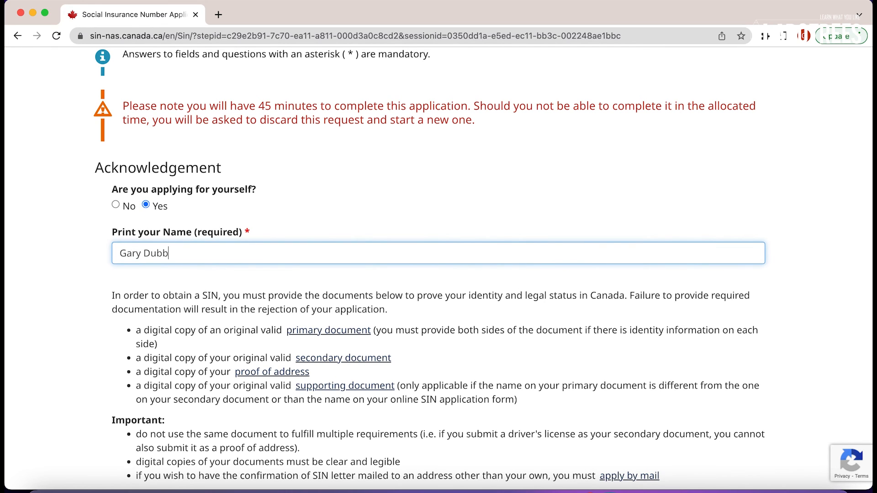
click(223, 274)
Review the list of required documents in the acknowledgement section.
scroll(222, 274, down, 5)
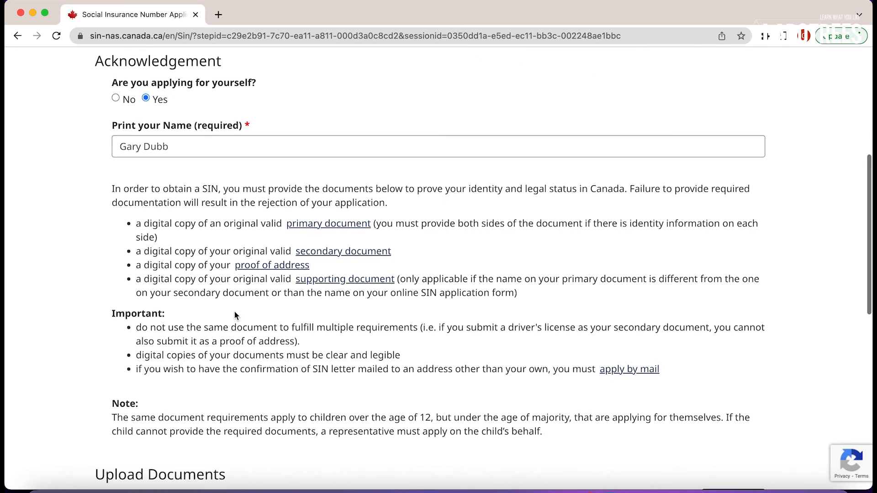
drag(136, 198, 413, 278)
click(321, 289)
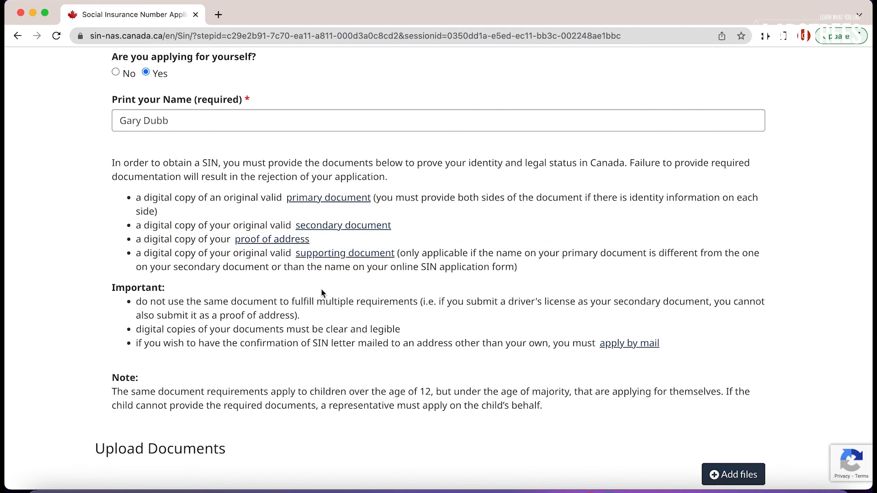
scroll(471, 324, down, 5)
scroll(453, 353, down, 1)
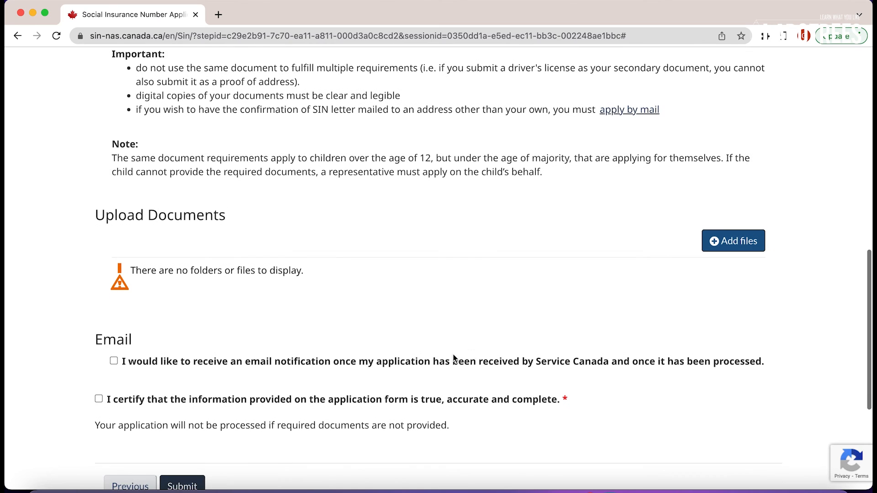
Upload Adaptive Themes for D9 translation.pdf from Downloads to Upload Documents.
click(717, 238)
click(417, 155)
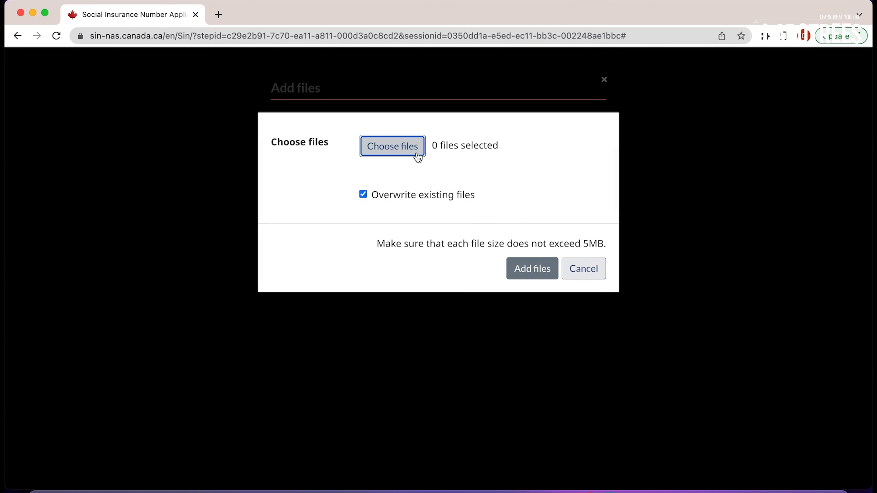
click(393, 160)
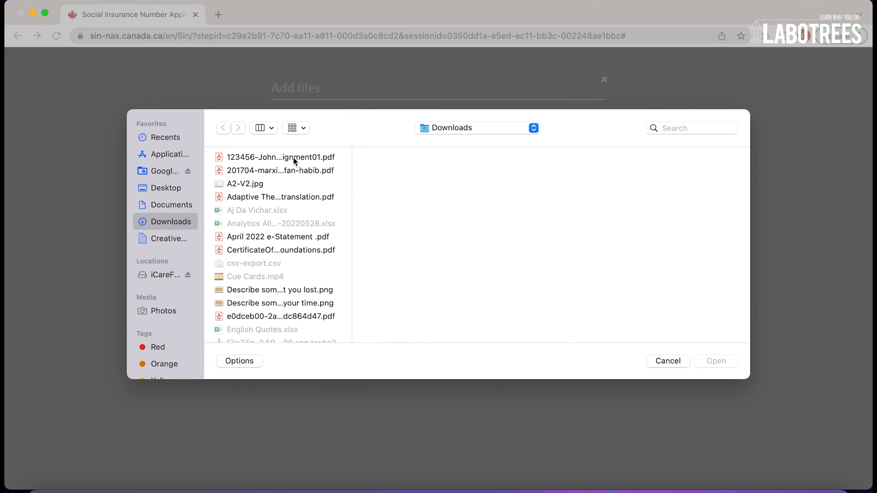
click(300, 239)
mouse_move(568, 277)
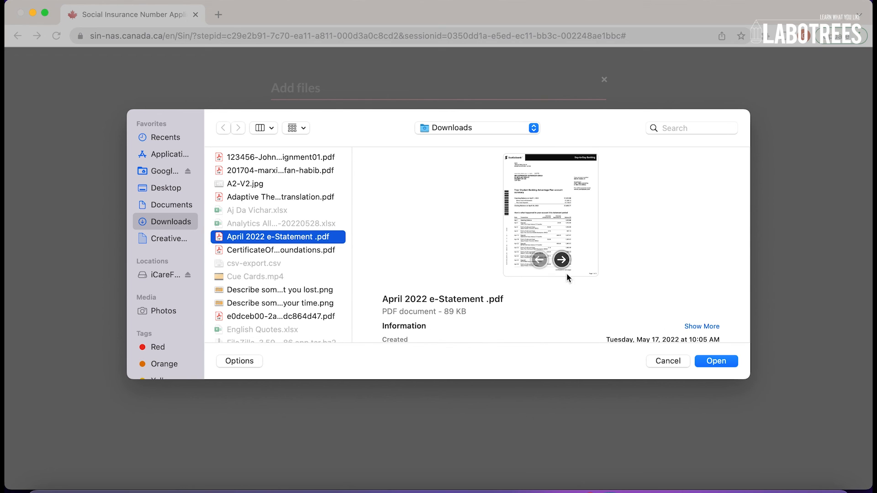
click(279, 197)
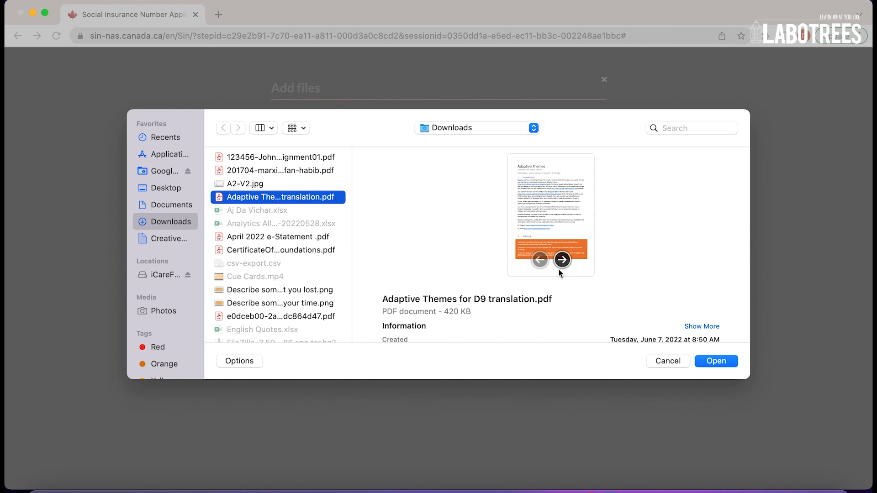
click(716, 361)
click(530, 282)
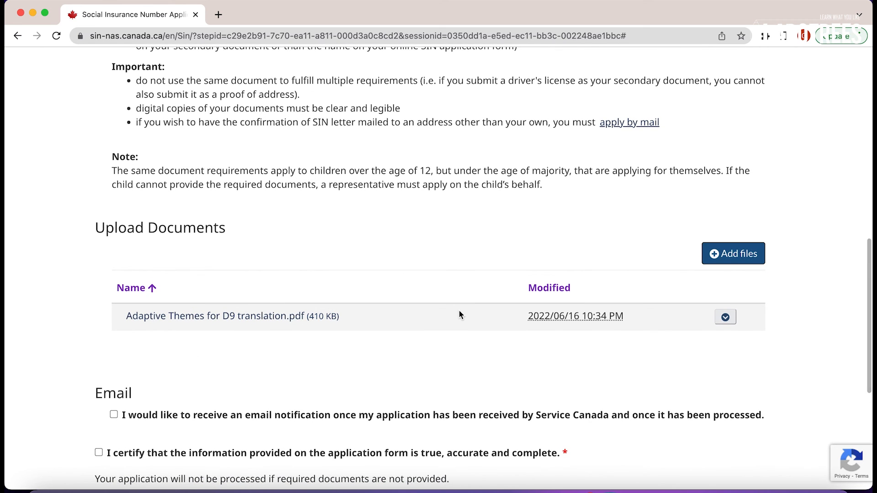
Delete the uploaded PDF and confirm the permanent deletion.
click(727, 324)
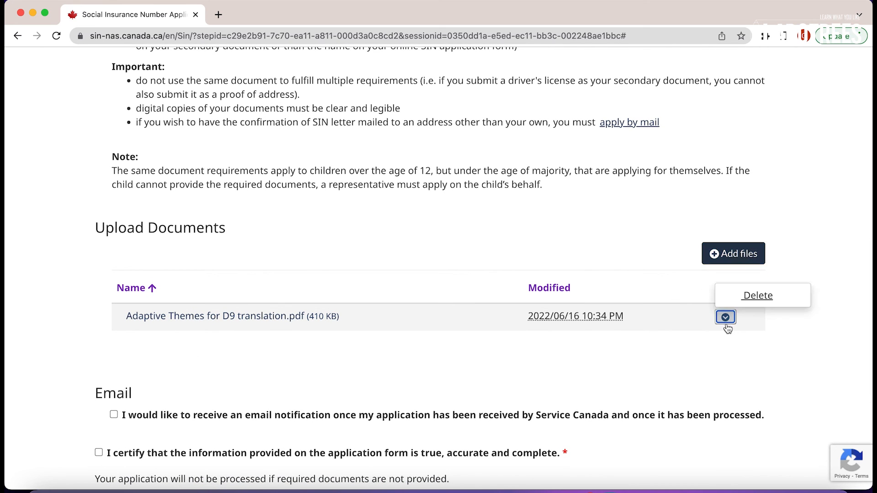
click(759, 296)
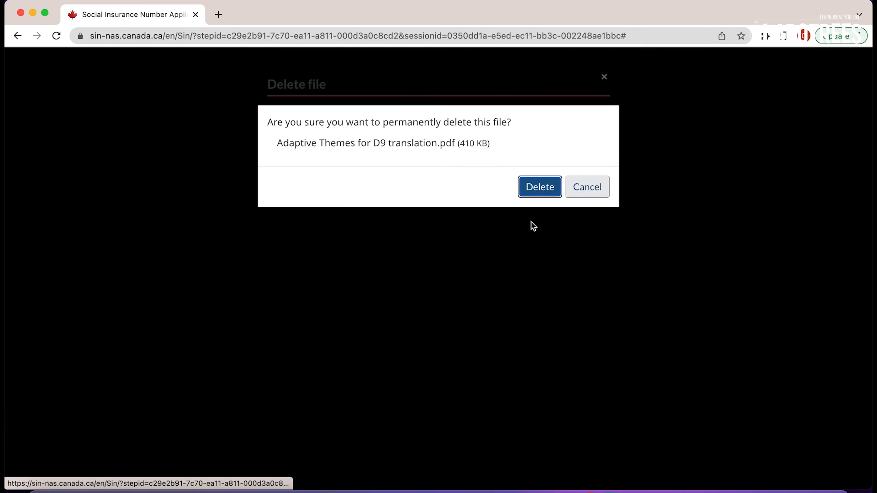
click(534, 186)
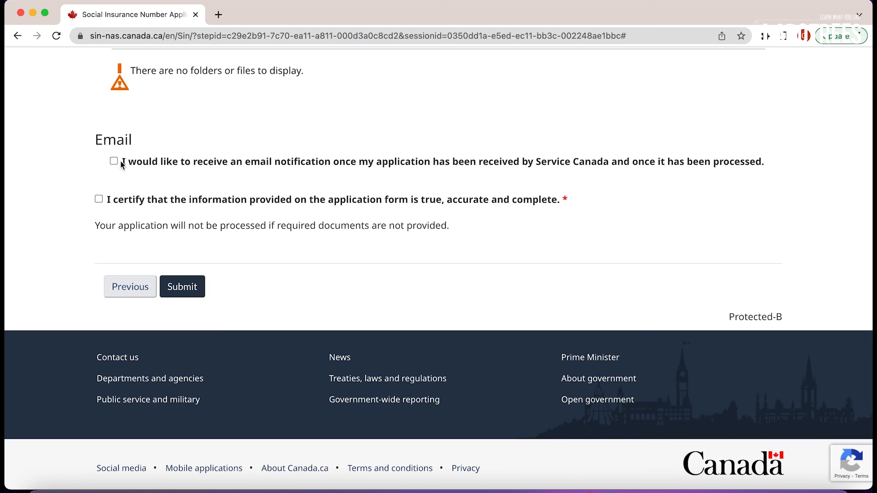
Check email notifications and the 'I certify…' accuracy statement, then submit the application.
click(115, 161)
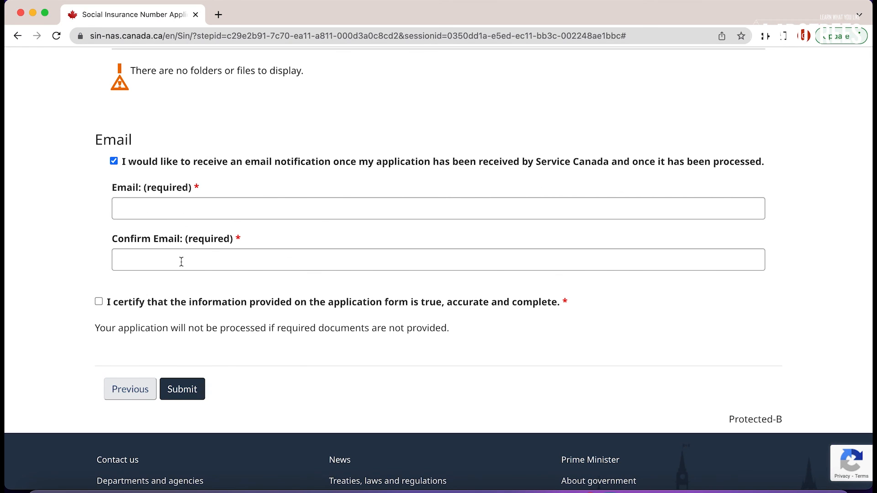
click(99, 302)
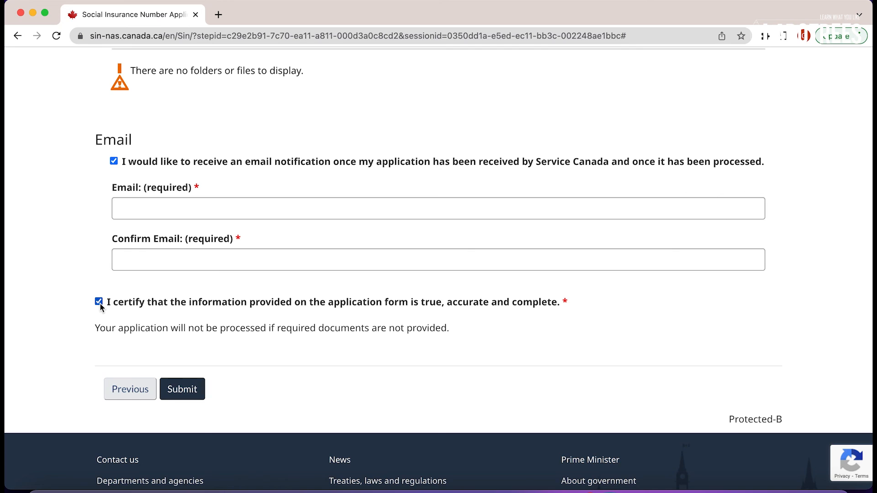
click(185, 392)
scroll(262, 349, up, 2)
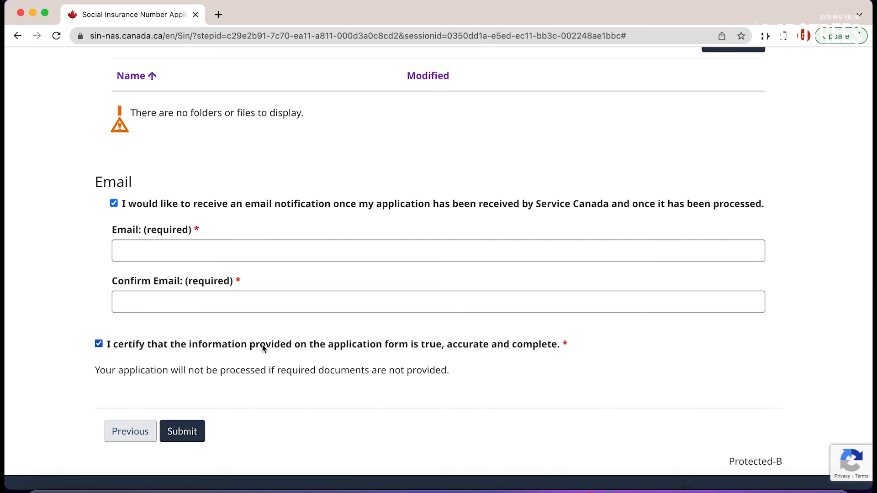
scroll(264, 349, up, 1)
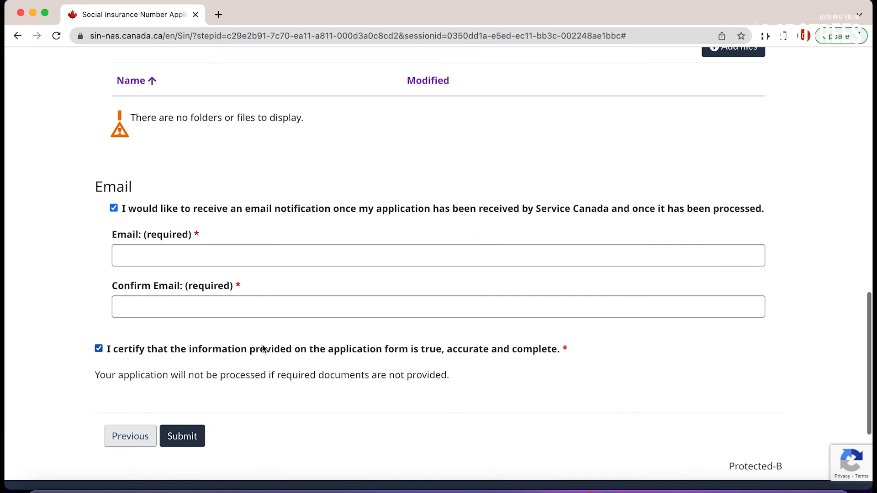